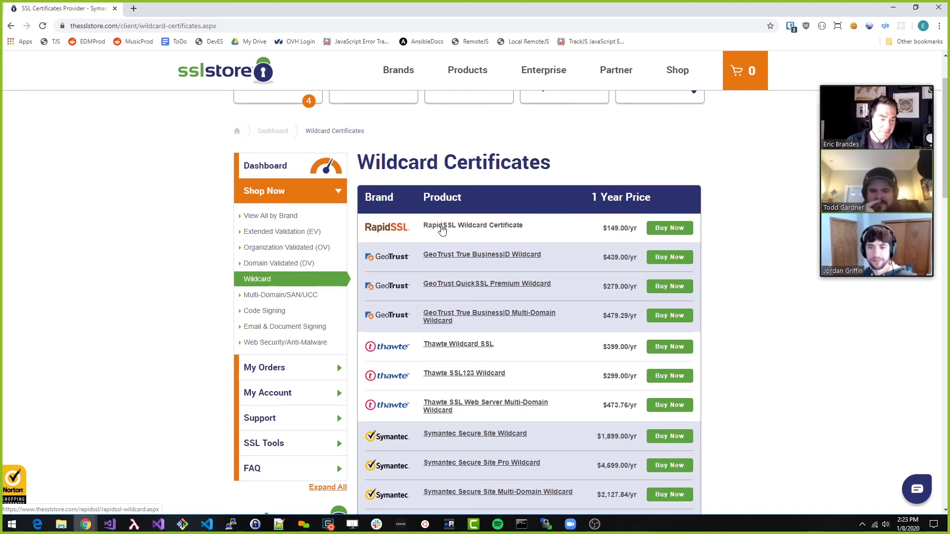
# Open the RapidSSL Wildcard Certificate page and select the 1 Year @ $149.00 plan
pyautogui.click(442, 228)
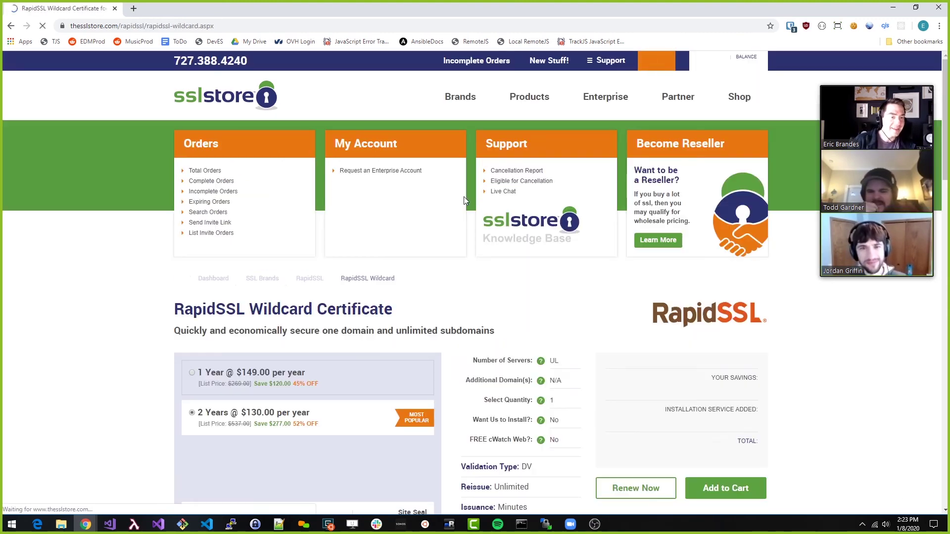
pyautogui.scroll(-4, 430, 222)
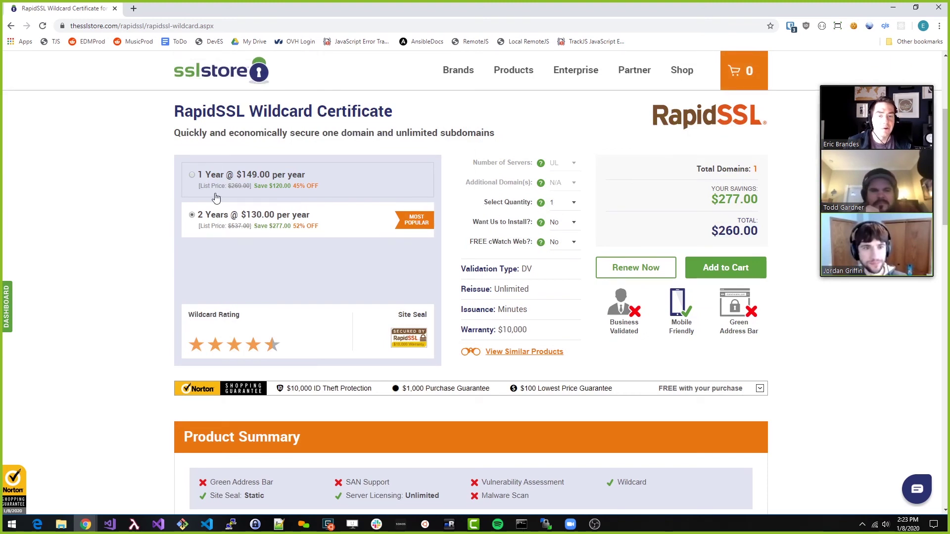
pyautogui.click(193, 177)
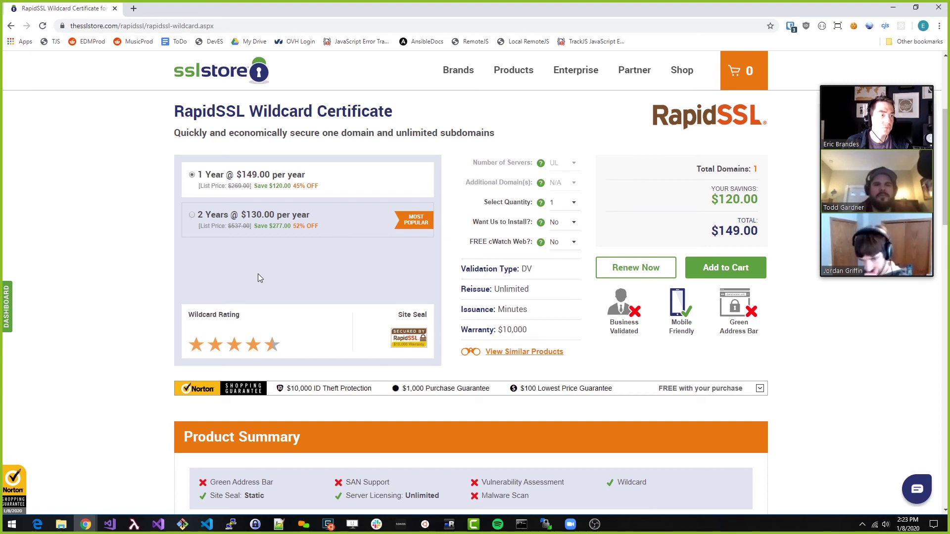
pyautogui.scroll(-3, 259, 275)
pyautogui.scroll(4, 155, 276)
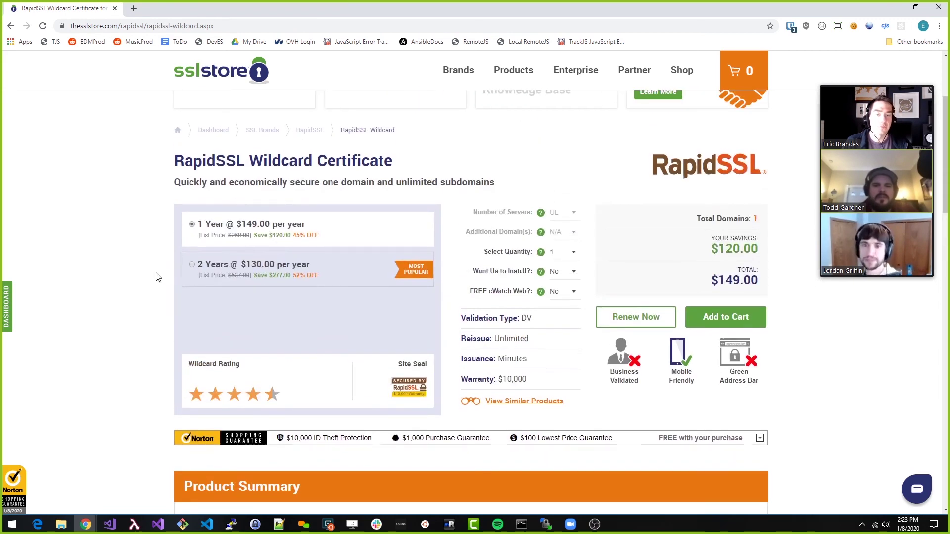
pyautogui.scroll(-5, 155, 272)
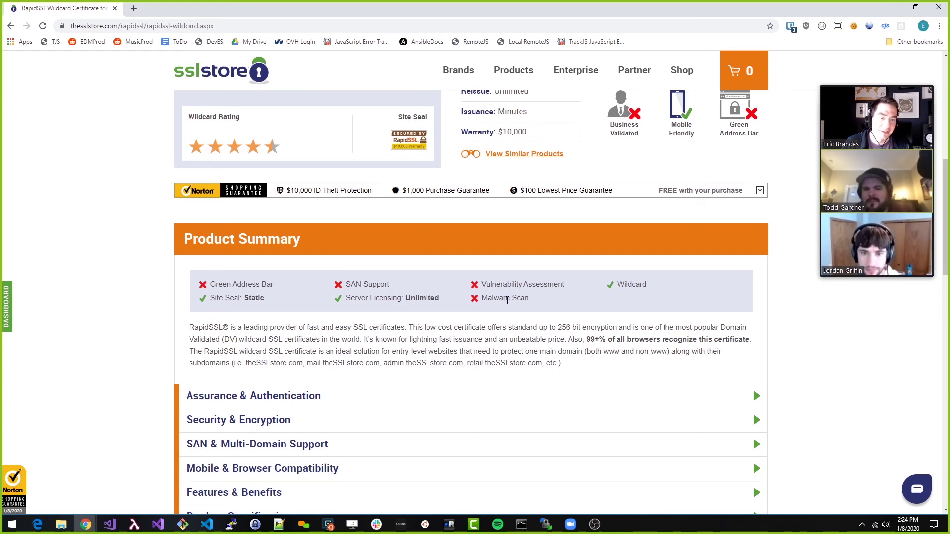
# Look over the plan features, such as Site Seal: Static, and add the certificate to the cart
pyautogui.moveTo(284, 301); pyautogui.dragTo(207, 302)
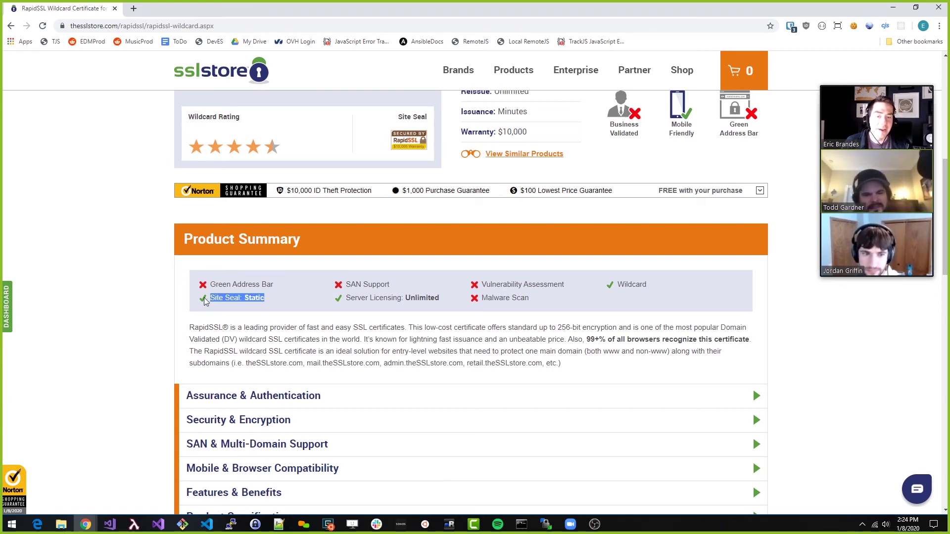
pyautogui.click(267, 325)
pyautogui.scroll(-3, 256, 302)
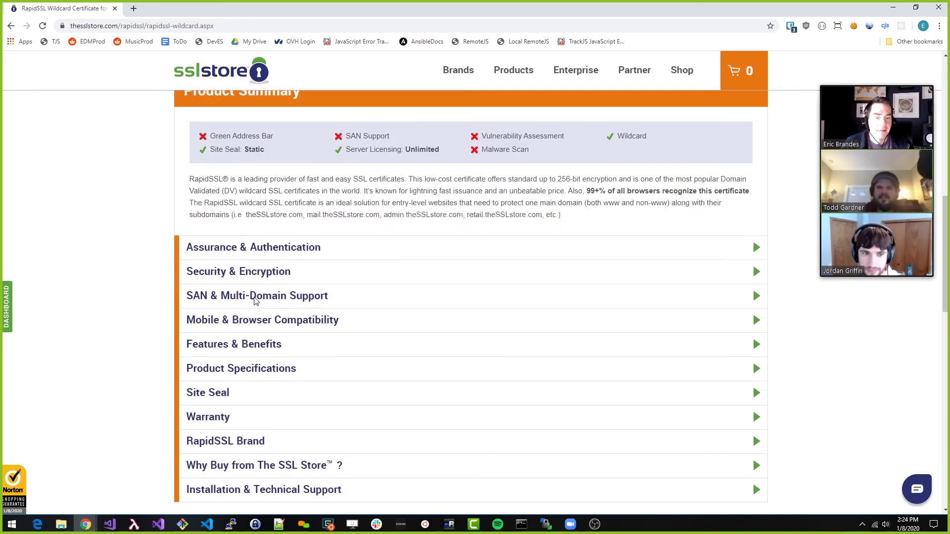
pyautogui.scroll(-6, 255, 300)
pyautogui.scroll(13, 432, 295)
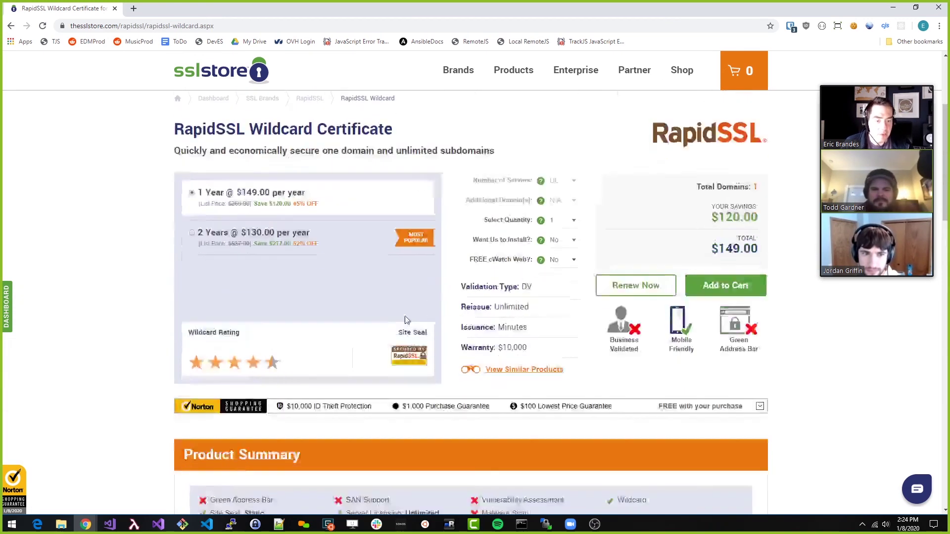
pyautogui.scroll(-3, 406, 320)
pyautogui.scroll(3, 752, 486)
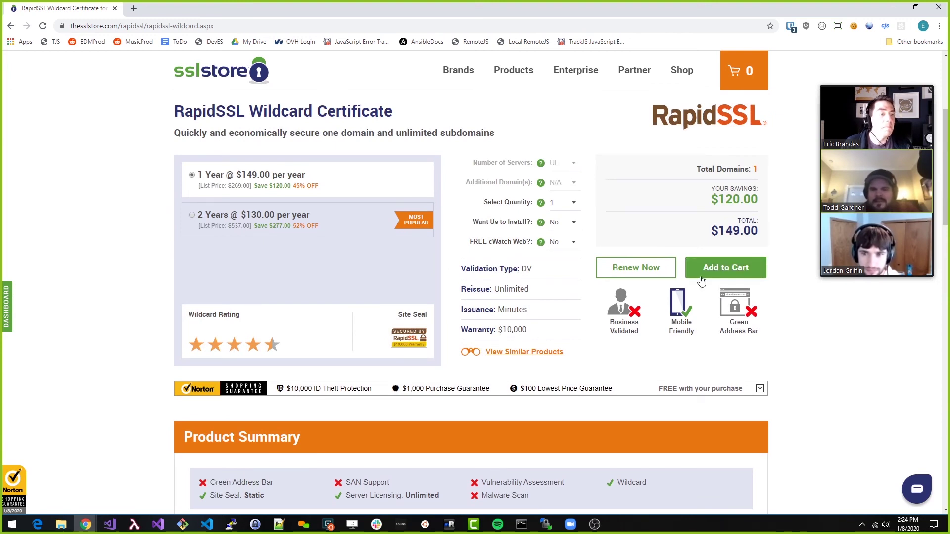
pyautogui.click(731, 267)
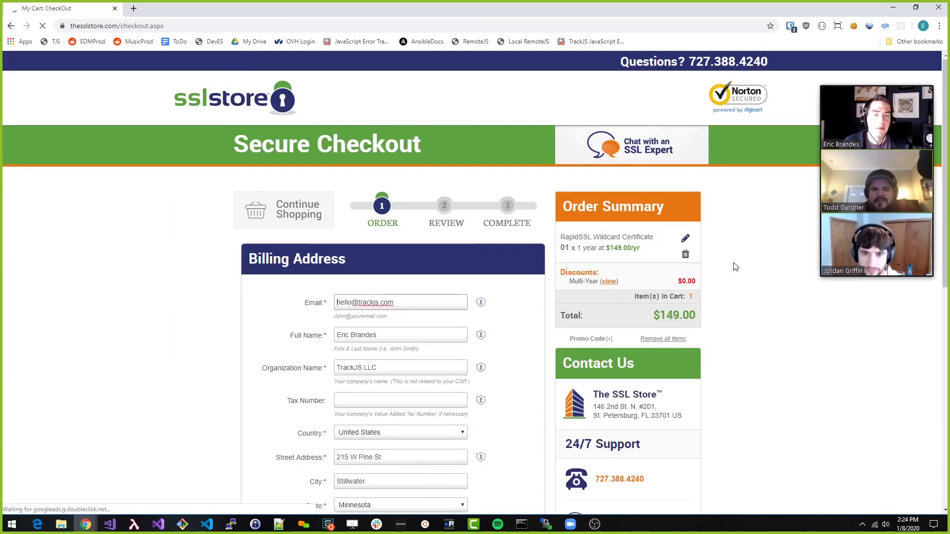
# Review the Secure Checkout billing address and credit card payment fields for the $149.00 order
pyautogui.scroll(-1, 320, 232)
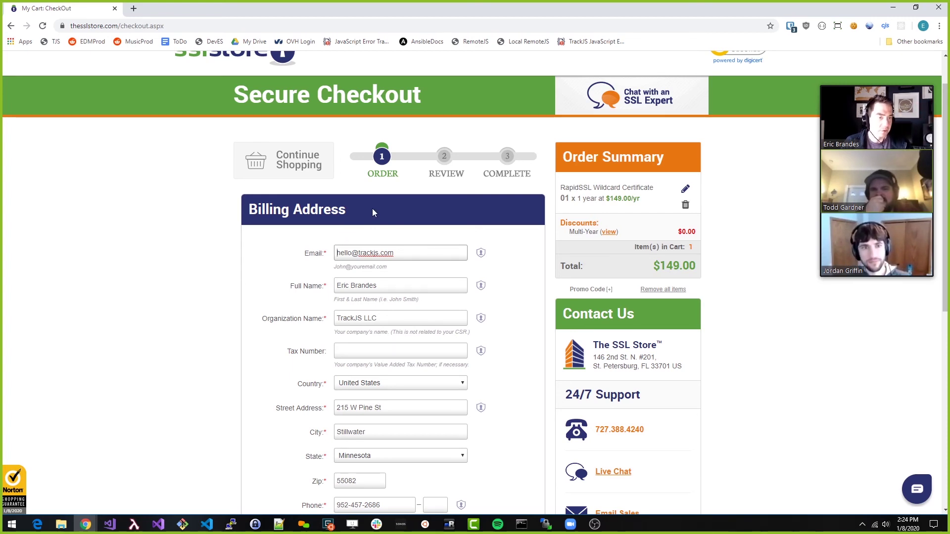
pyautogui.scroll(-2, 380, 211)
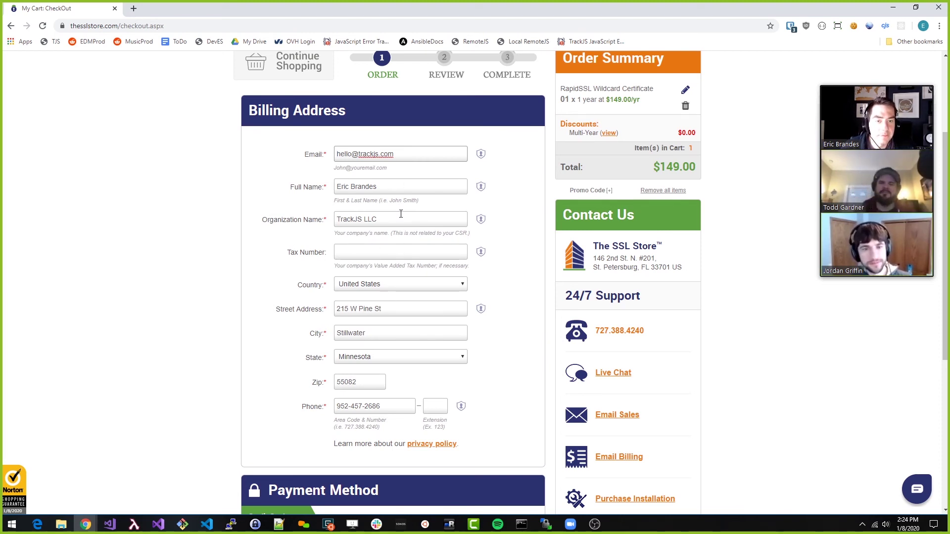
pyautogui.scroll(-2, 401, 214)
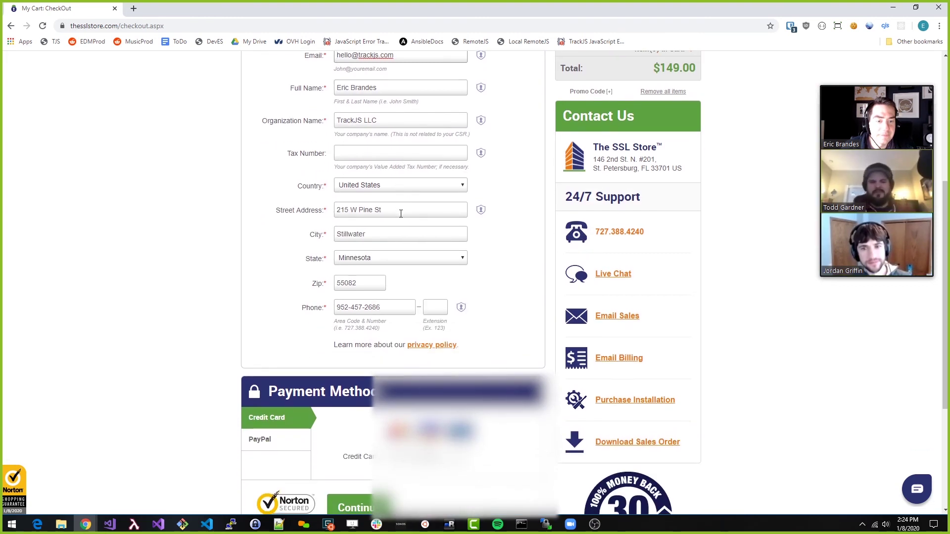
pyautogui.scroll(-1, 400, 214)
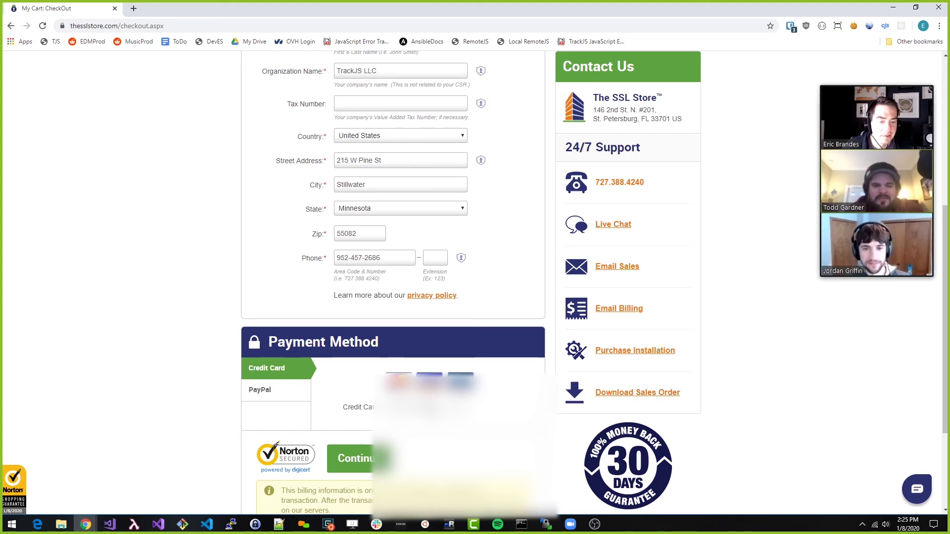
pyautogui.scroll(4, 475, 282)
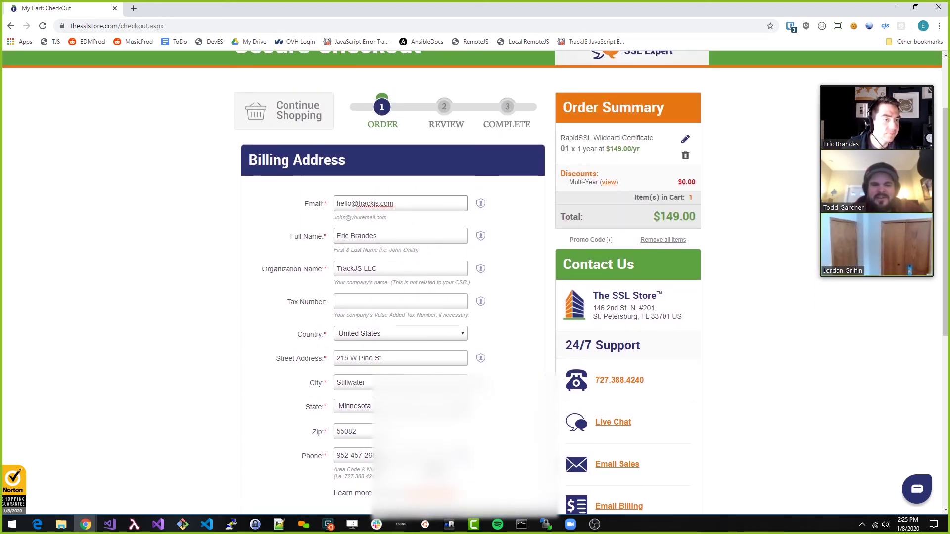
pyautogui.scroll(-4, 475, 282)
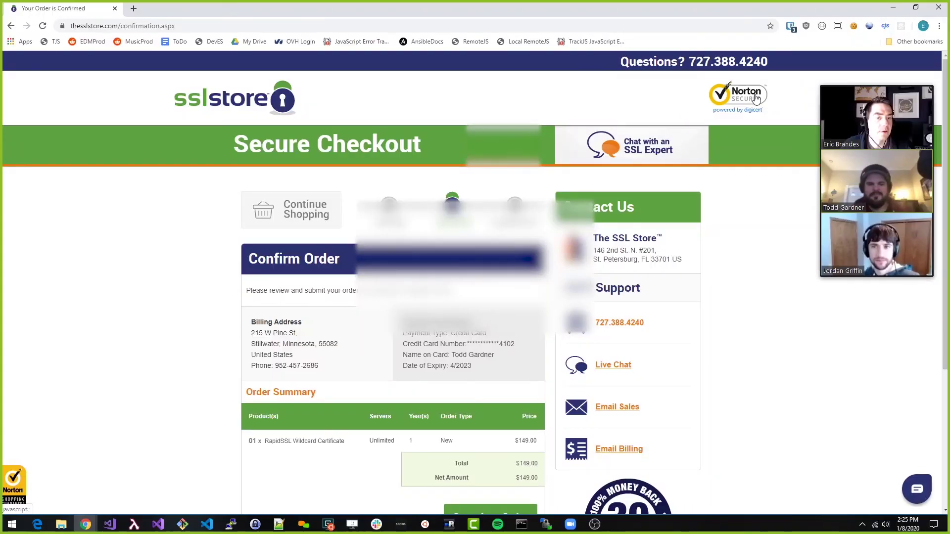
# Complete the 12-month RapidSSL Wildcard order and start certificate generation from the thank-you page
pyautogui.scroll(-4, 220, 272)
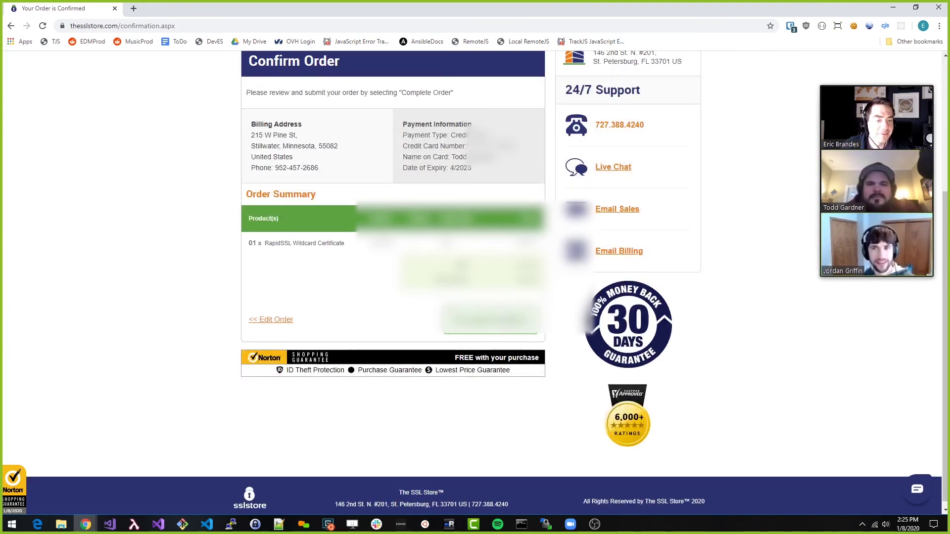
pyautogui.click(490, 320)
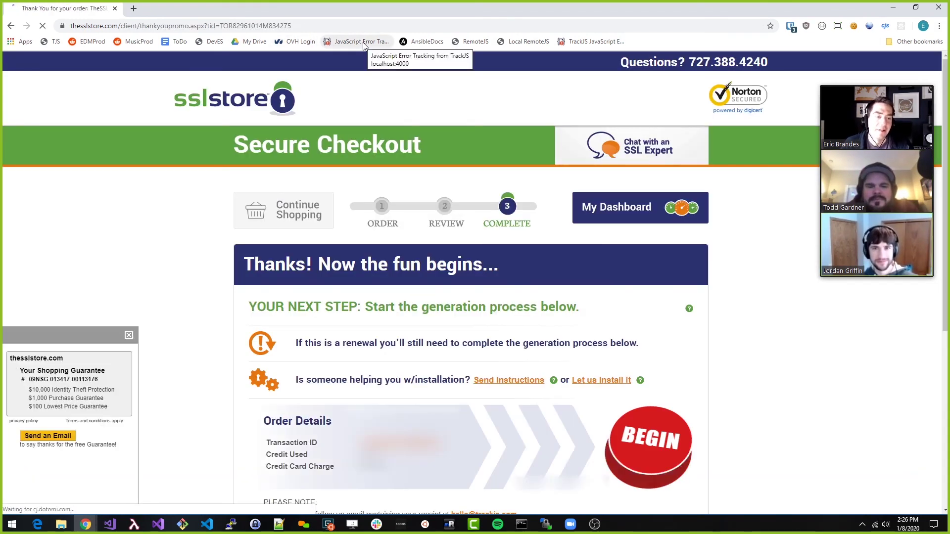
pyautogui.scroll(-2, 262, 217)
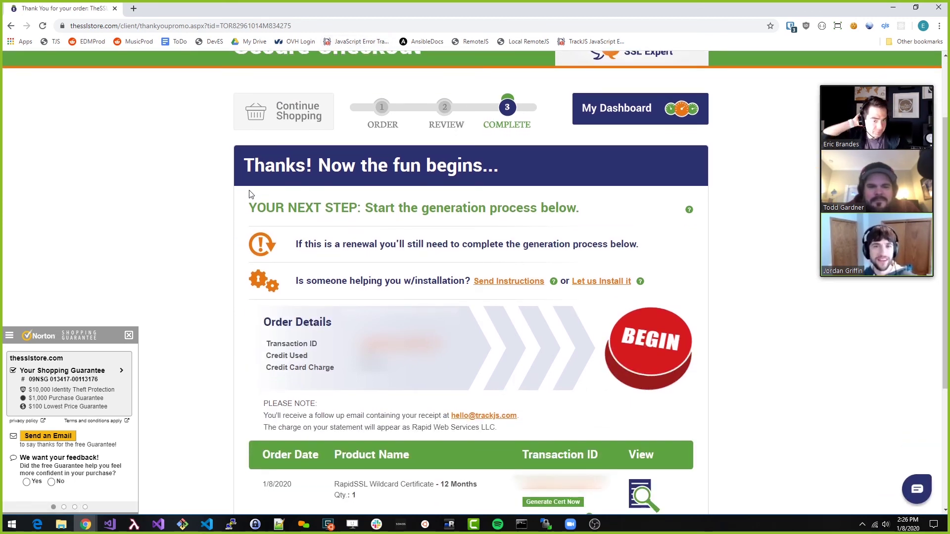
pyautogui.scroll(-1, 281, 185)
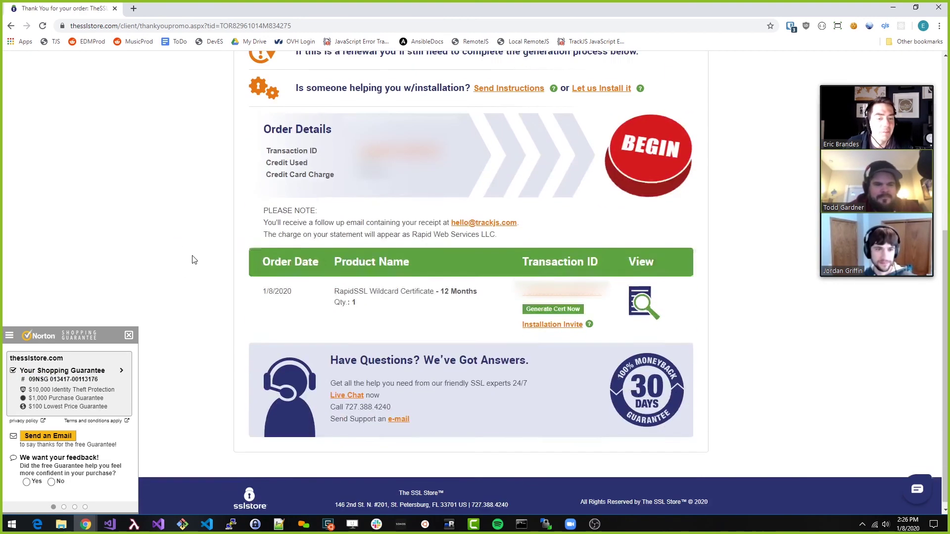
pyautogui.scroll(-3, 193, 260)
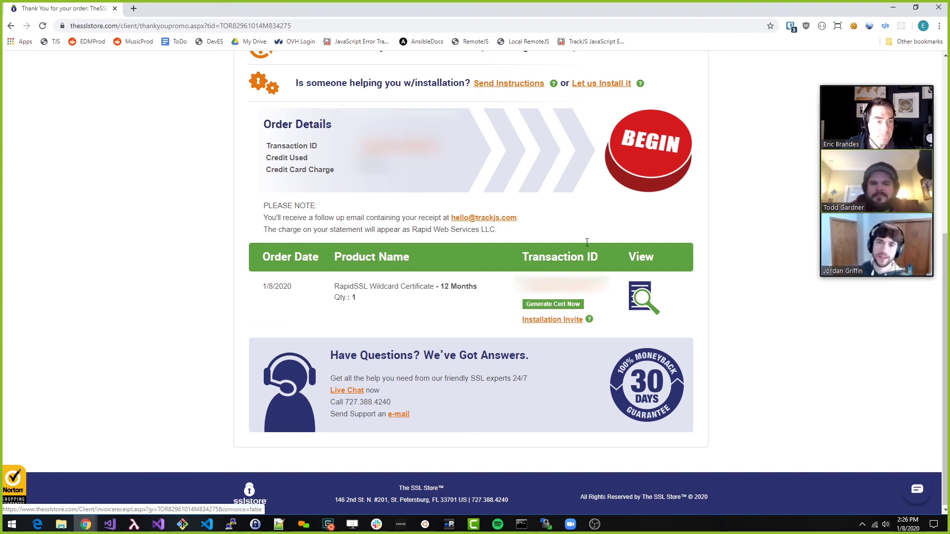
pyautogui.scroll(1, 658, 234)
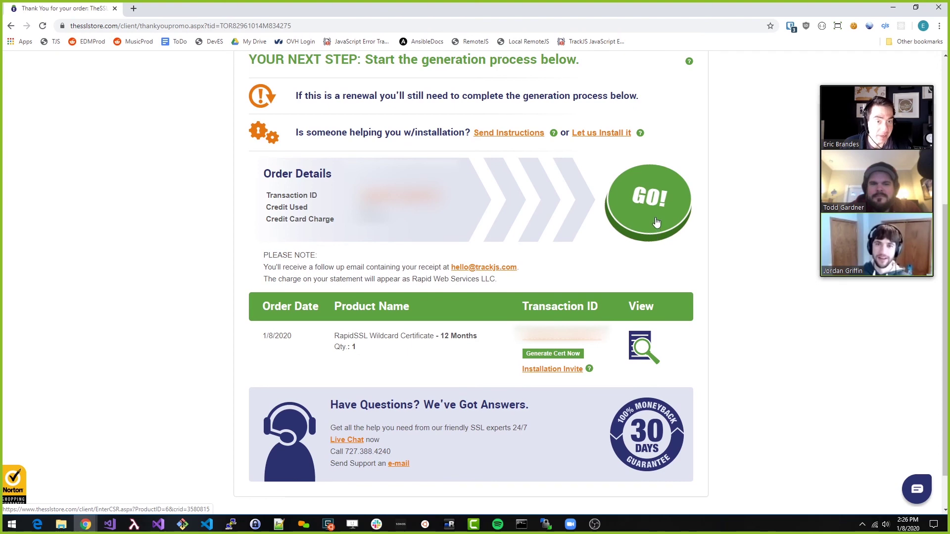
pyautogui.click(654, 219)
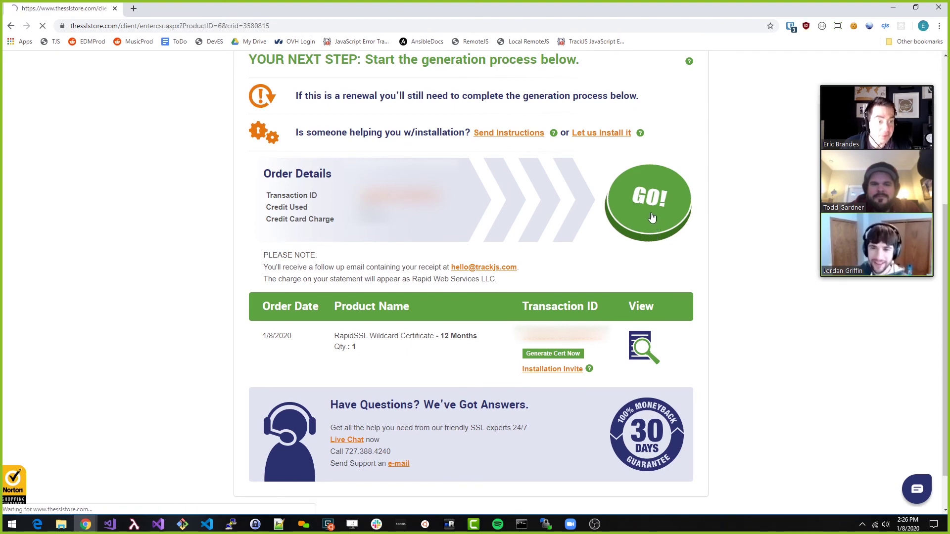
# Keep order type New and choose DNS Based Authentication on the Enter CSR page
pyautogui.scroll(-5, 652, 216)
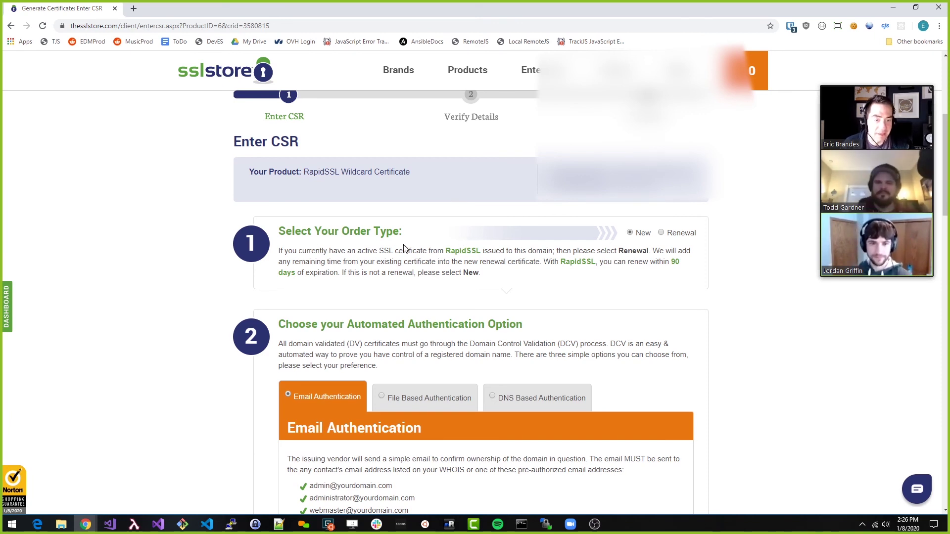
pyautogui.scroll(-3, 404, 248)
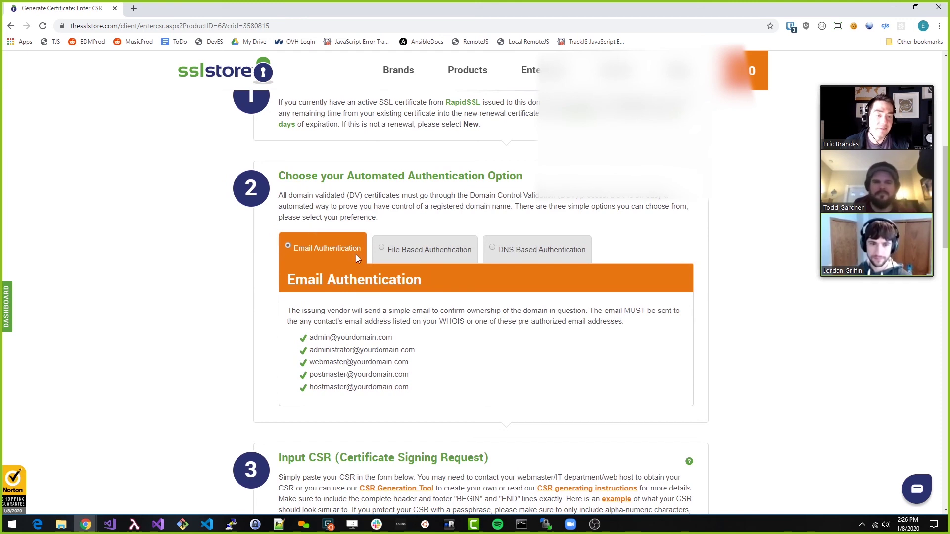
pyautogui.click(516, 251)
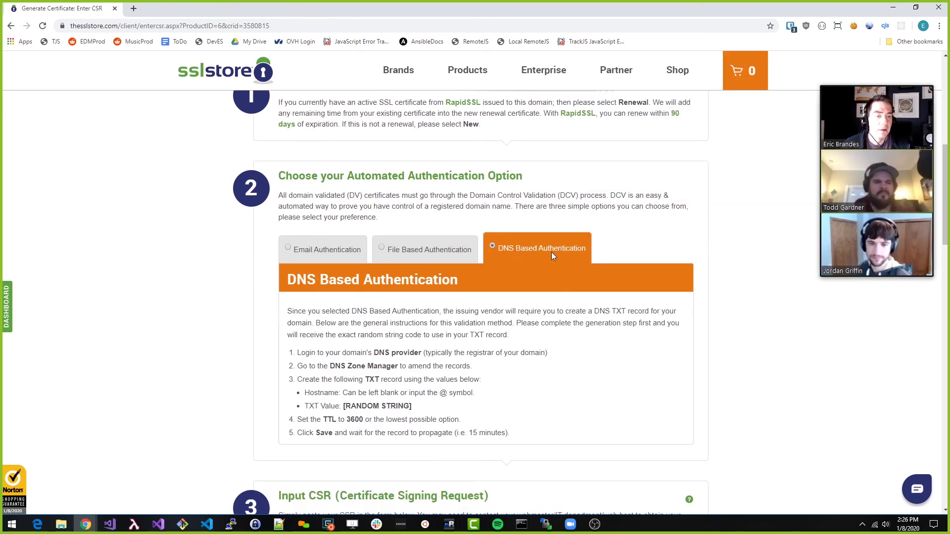
pyautogui.scroll(-1, 548, 251)
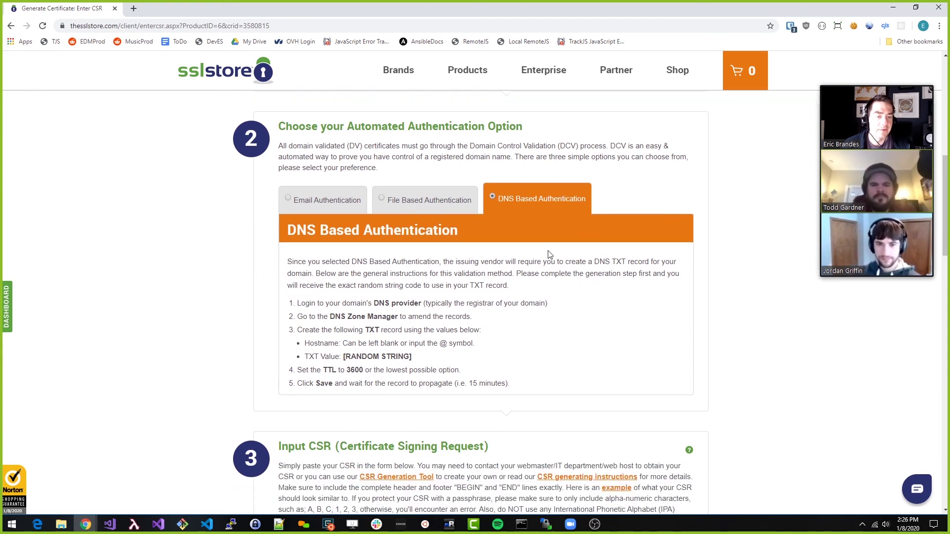
pyautogui.scroll(-6, 548, 254)
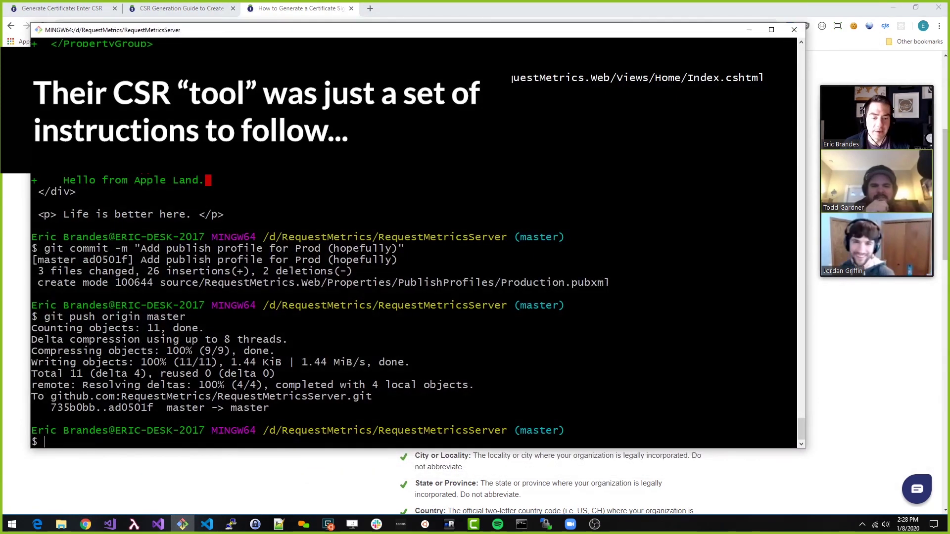
# Create an empty CSR folder inside RequestMetrics in Git Bash and move into it
pyautogui.write('cd ..')
pyautogui.press('Return')
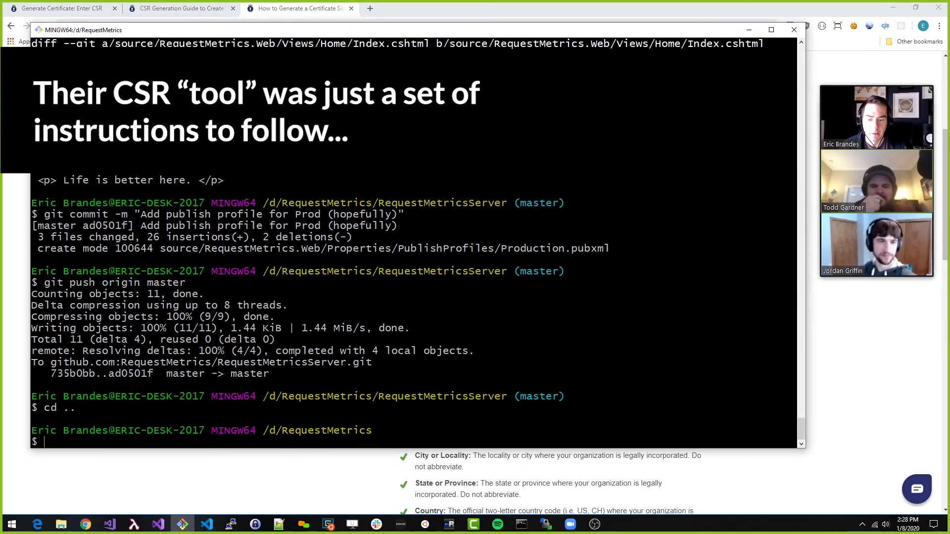
pyautogui.write('ls')
pyautogui.press('Return')
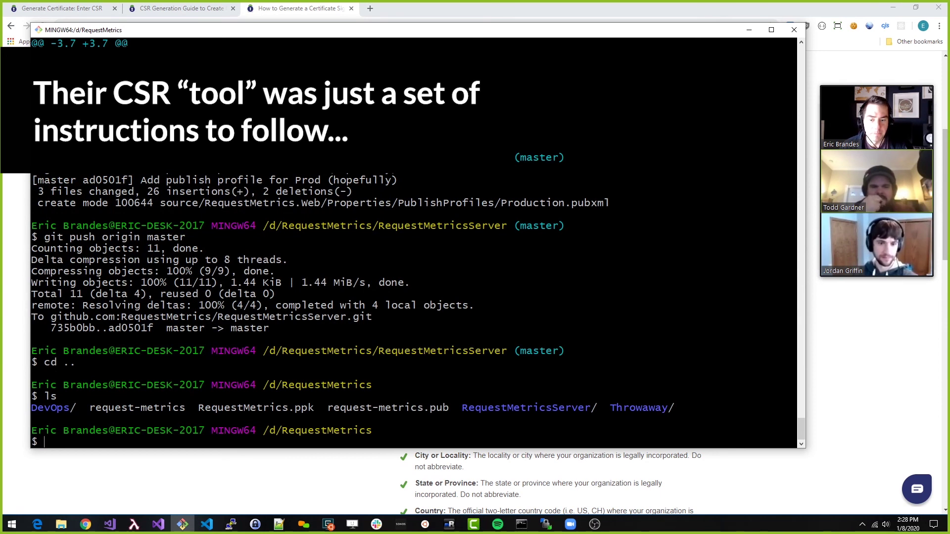
pyautogui.write('mkdir CSR')
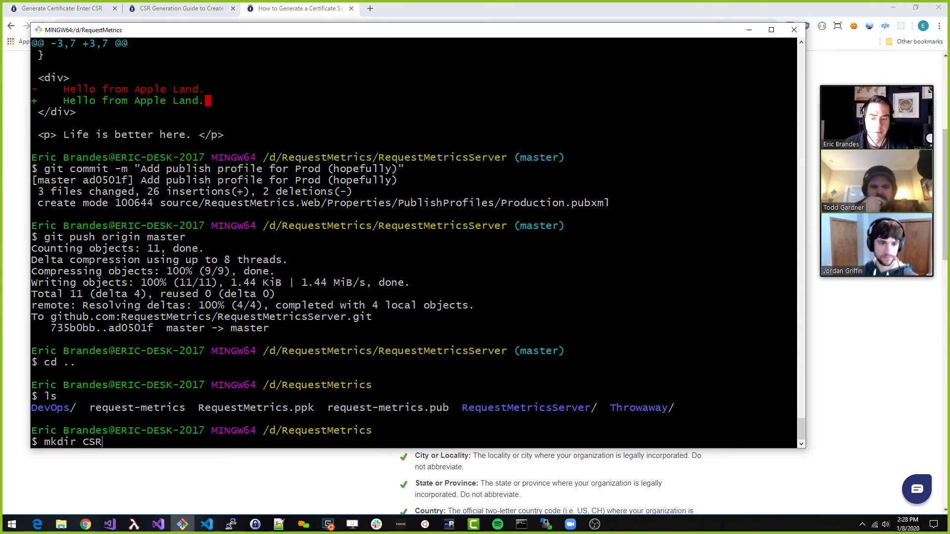
pyautogui.press('Return')
pyautogui.write('cd CSR')
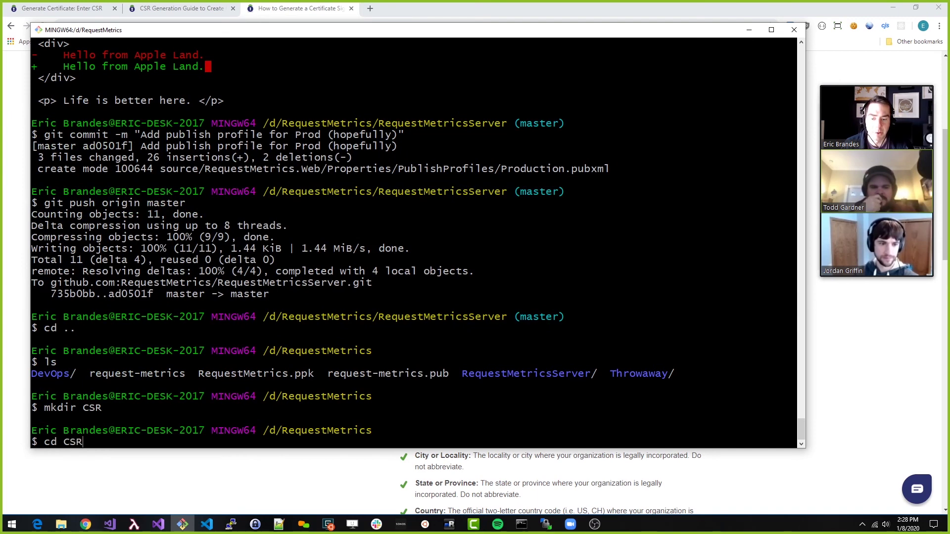
pyautogui.press('Return')
pyautogui.write('ls')
pyautogui.press('Return')
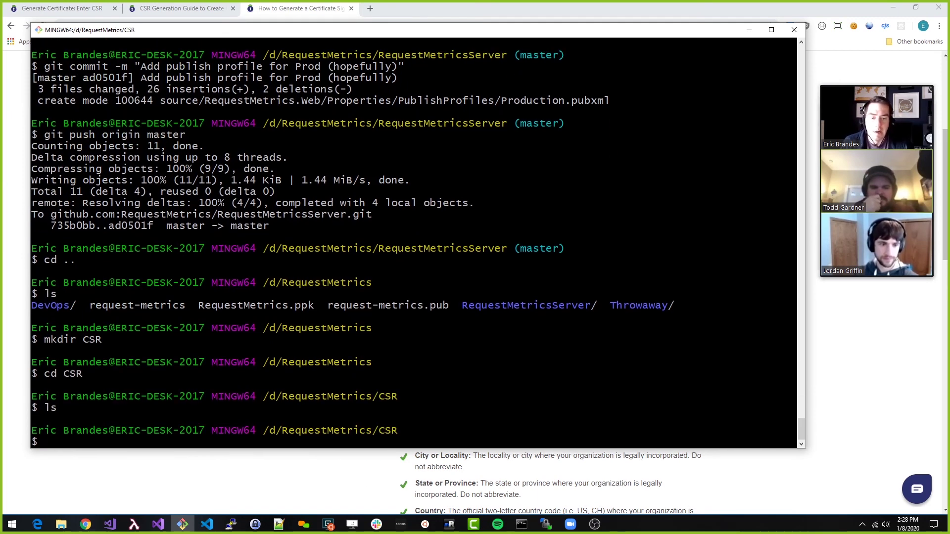
# Paste and run the openssl req command to generate a 2048-bit server.key and CSR
pyautogui.rightClick(96, 311)
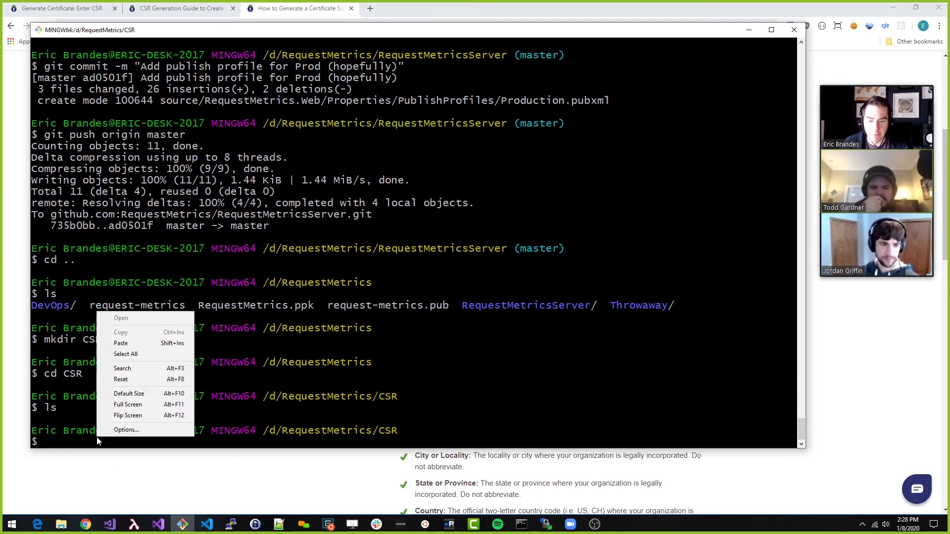
pyautogui.click(124, 343)
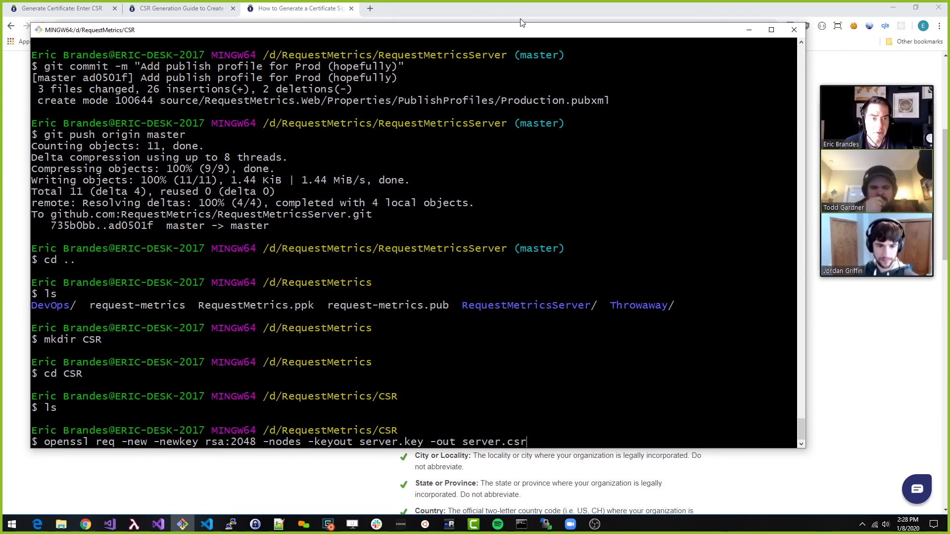
pyautogui.click(544, 8)
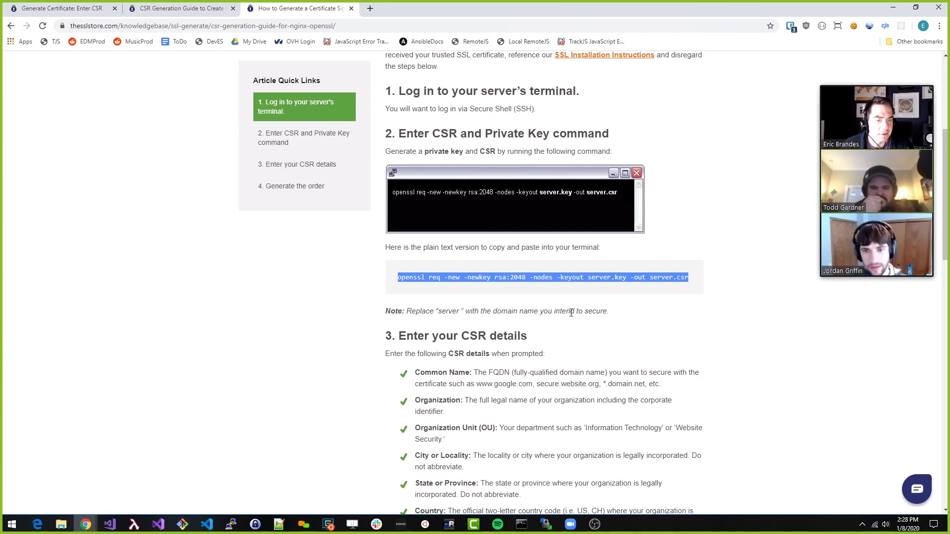
pyautogui.scroll(-1, 569, 311)
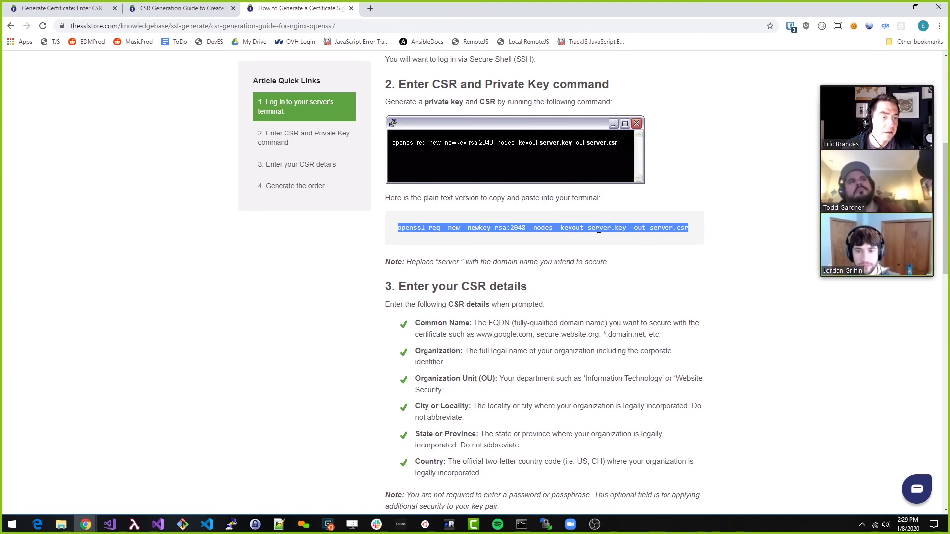
pyautogui.hotkey('alt', 'Tab')
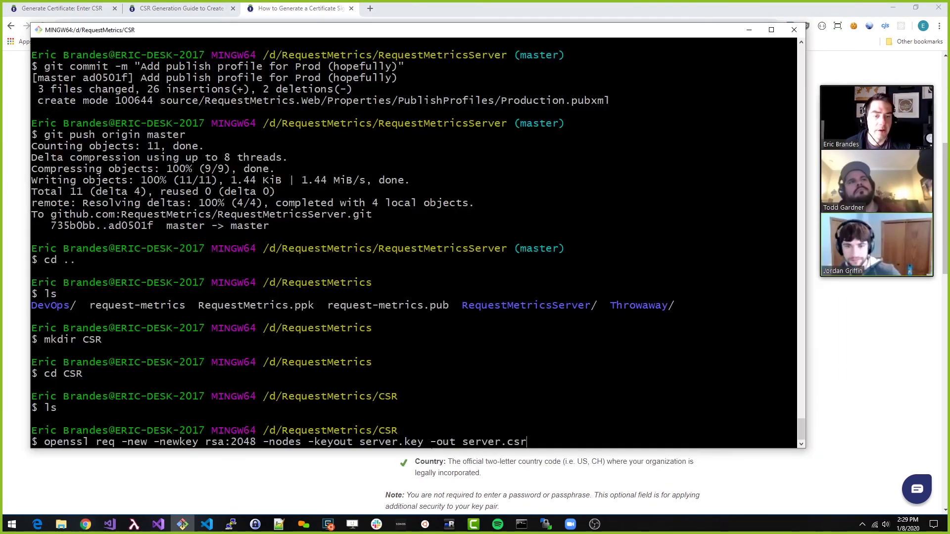
pyautogui.press('Return')
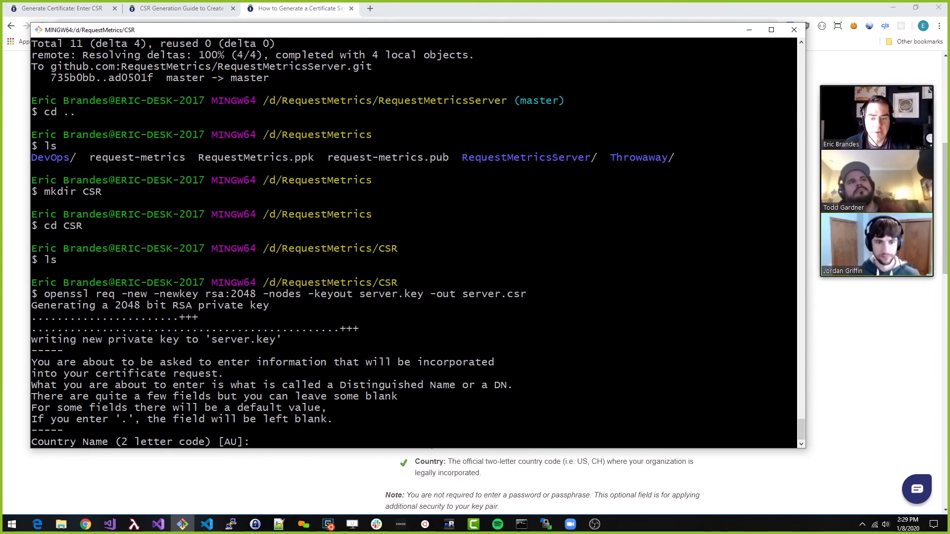
pyautogui.moveTo(178, 35); pyautogui.dragTo(221, 55)
# Enter country US, state Minnesota, locality Stillwater and organisation TrackJS LLC
pyautogui.write('US')
pyautogui.press('Return')
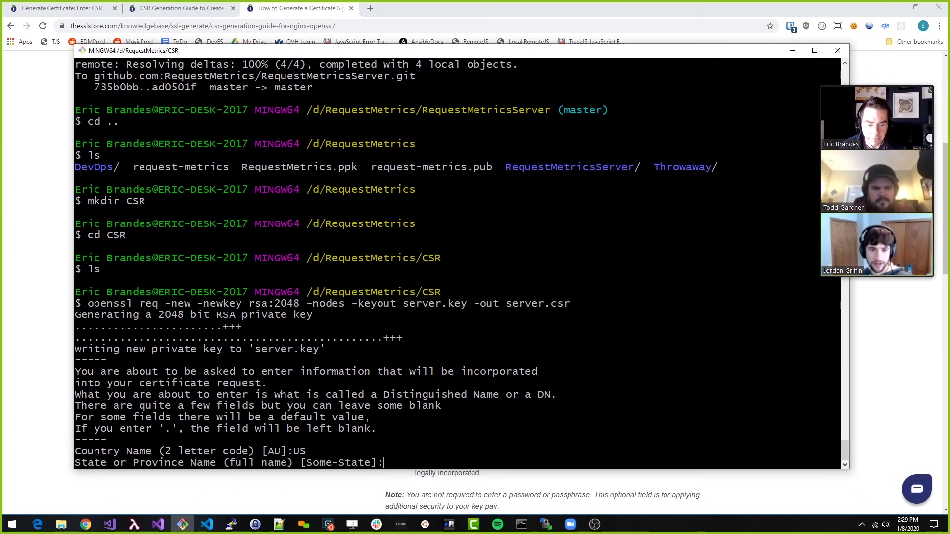
pyautogui.write('Minnesota')
pyautogui.press('Return')
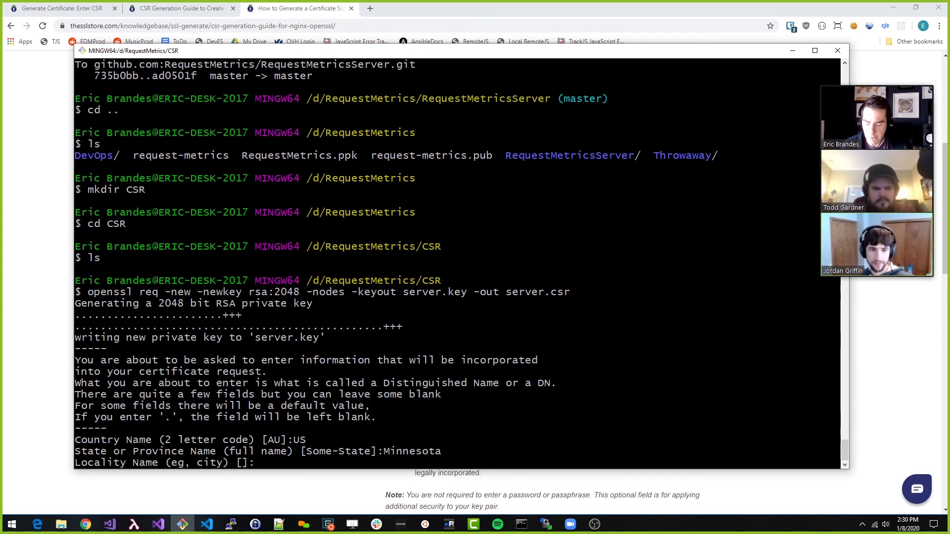
pyautogui.write('Stillwater')
pyautogui.press('Return')
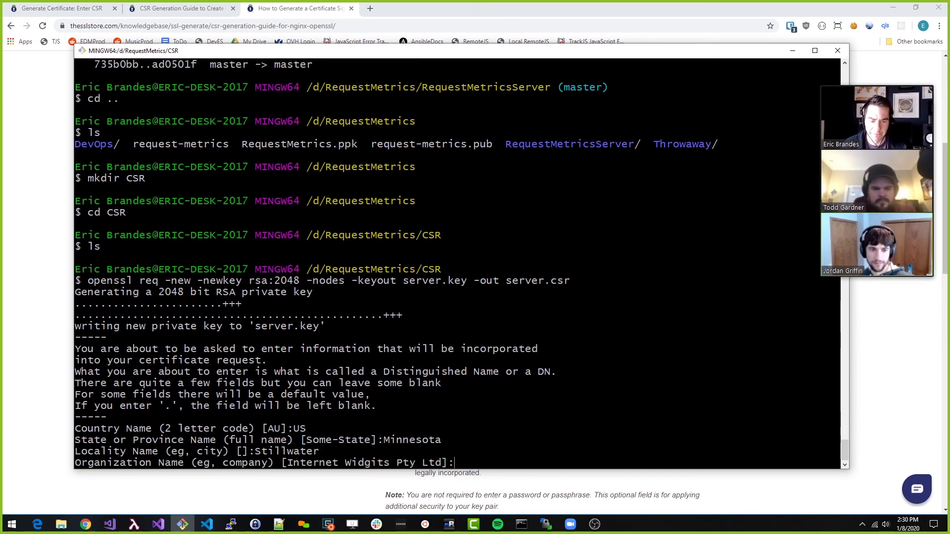
pyautogui.write('TrackJS LLC')
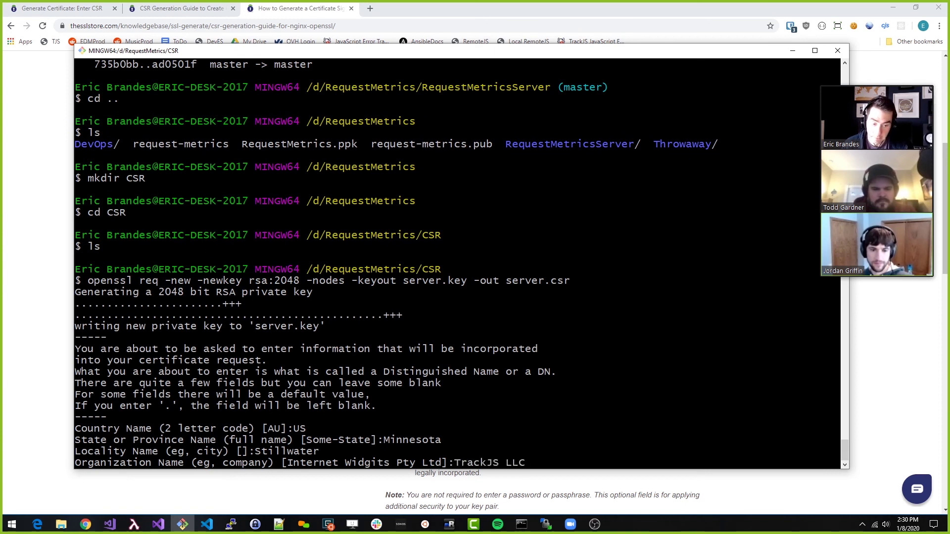
pyautogui.press('Return')
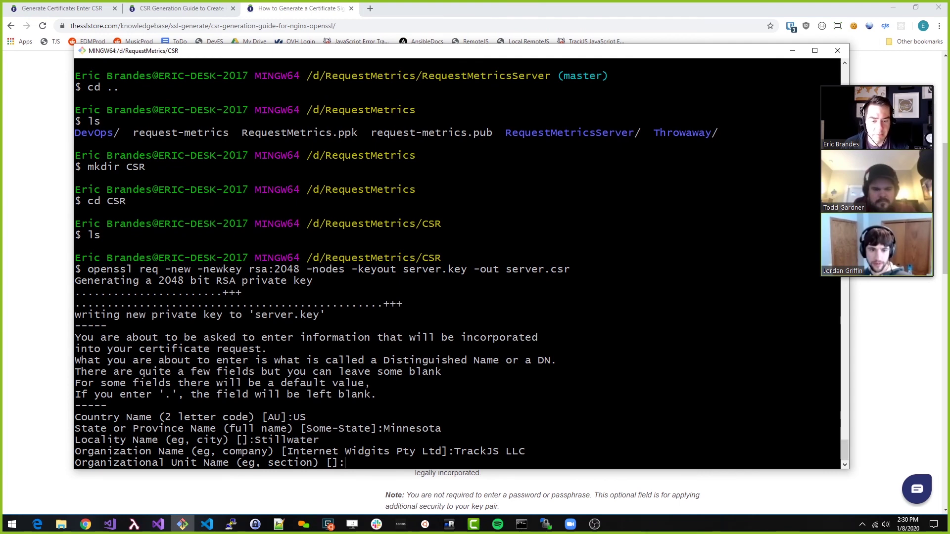
# Enter unit Request Metrics, common name *.requestmetrics.com, the contact e-mail, and a blank challenge password
pyautogui.moveTo(314, 55); pyautogui.dragTo(288, 50)
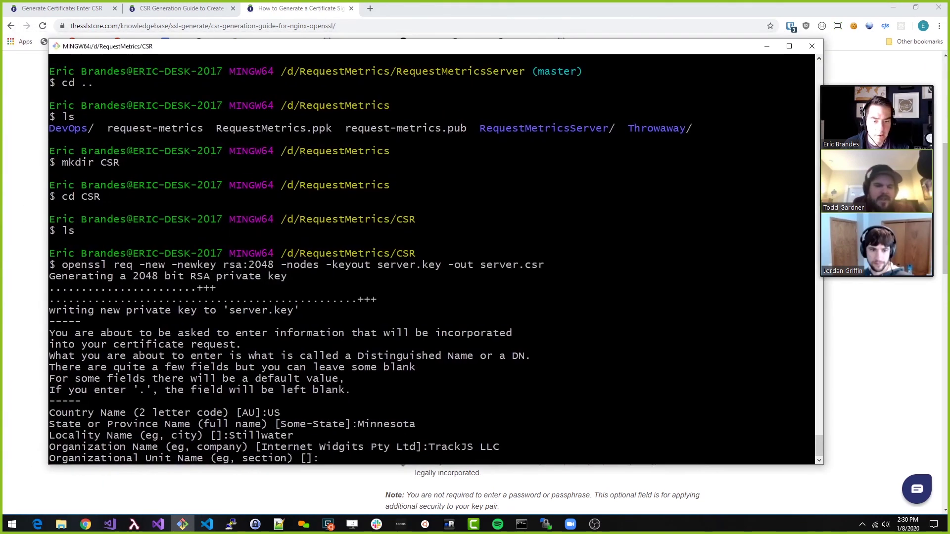
pyautogui.write('Reques')
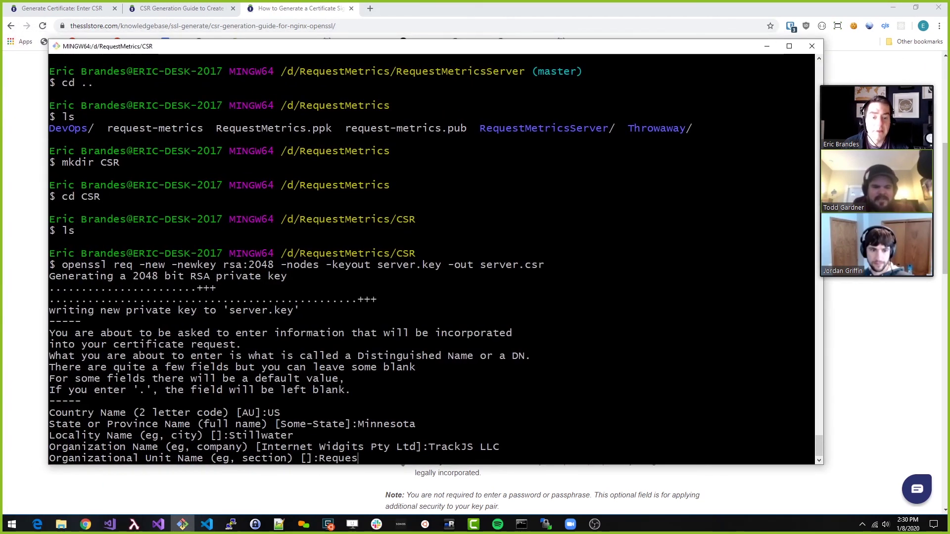
pyautogui.write('t Metrics')
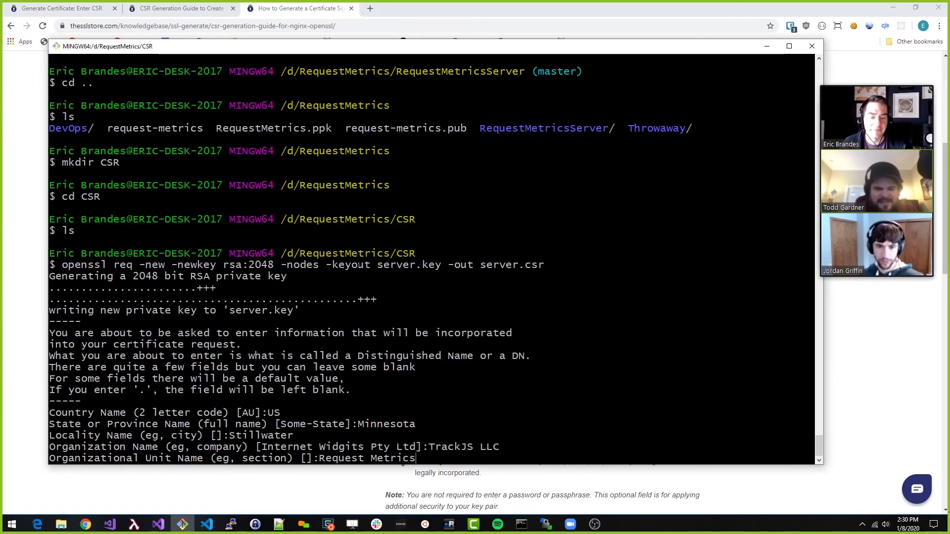
pyautogui.press('Return')
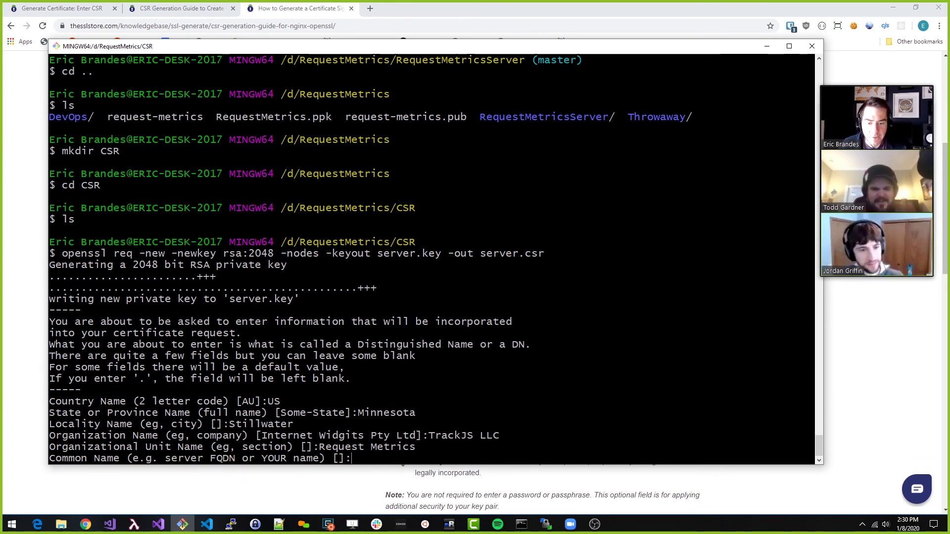
pyautogui.write('*')
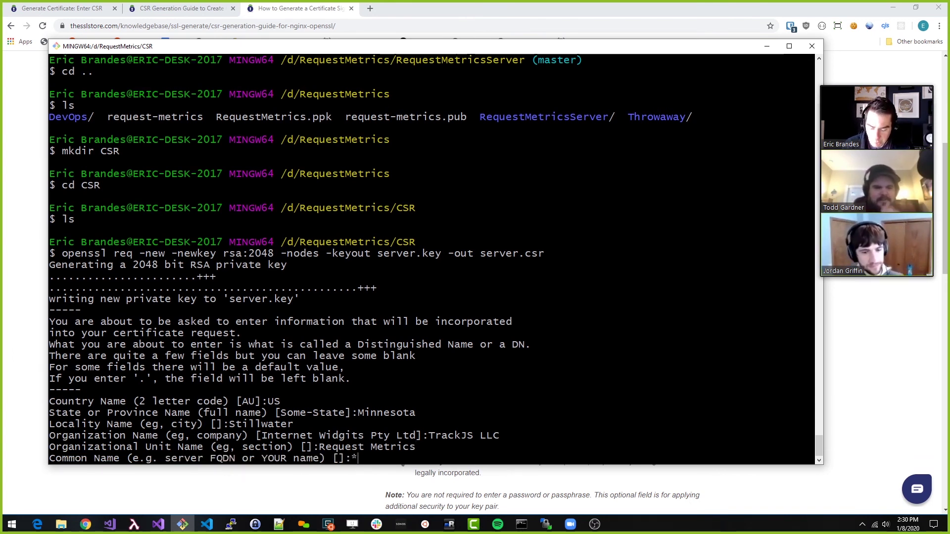
pyautogui.write('.requestmetrics.')
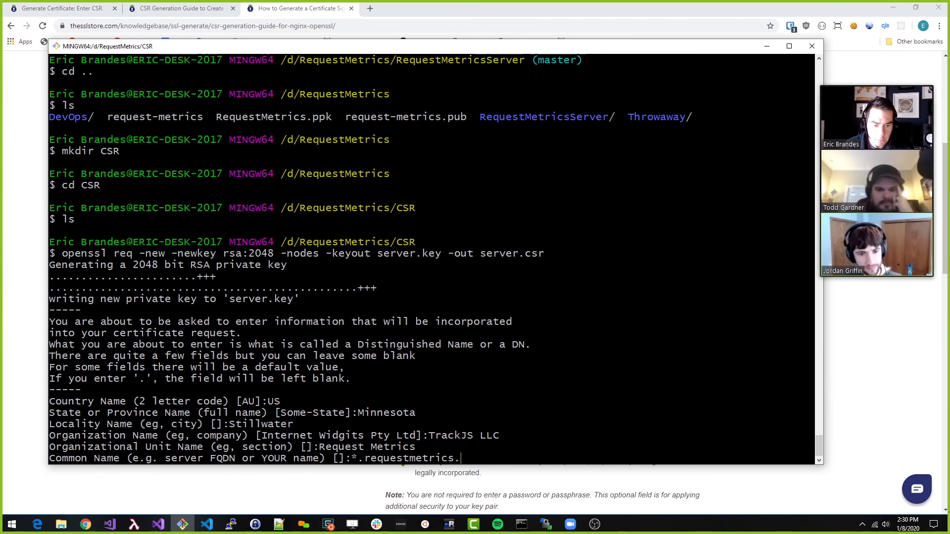
pyautogui.write('com')
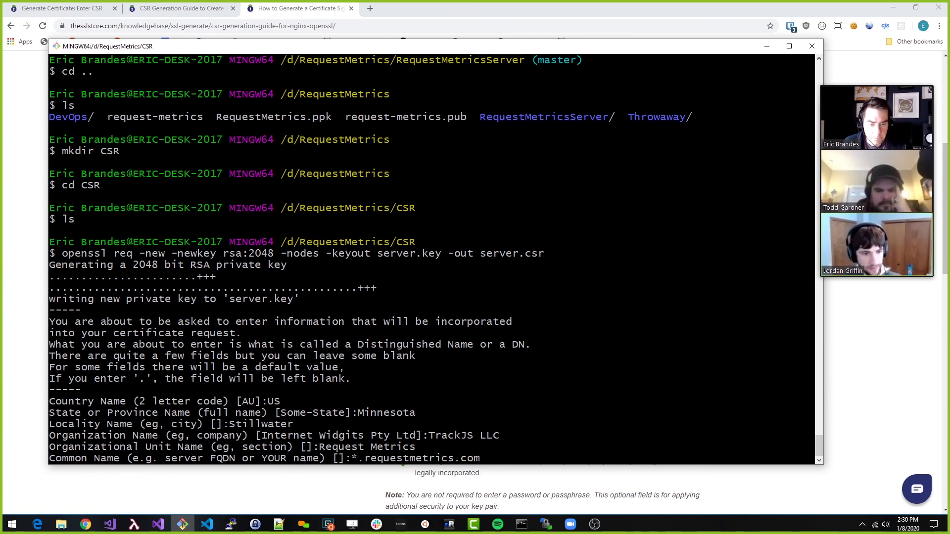
pyautogui.press('Return')
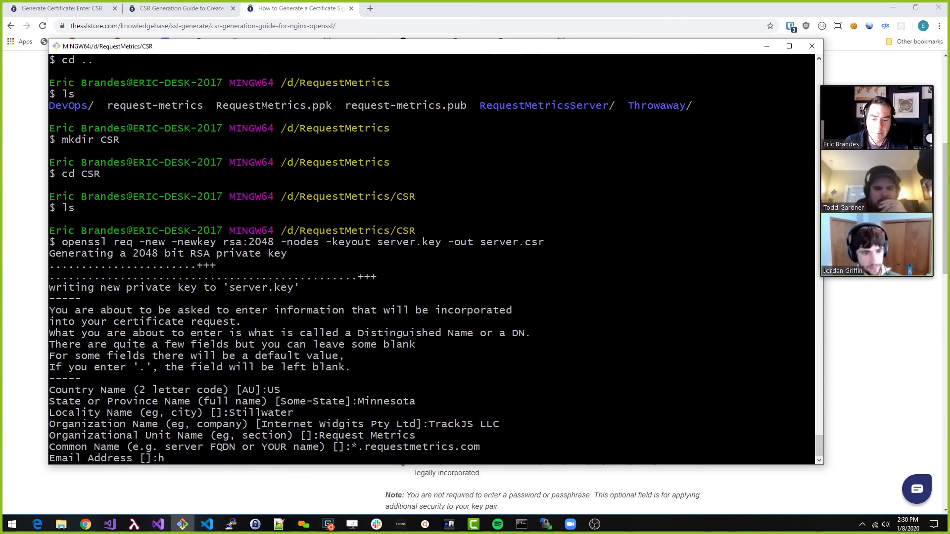
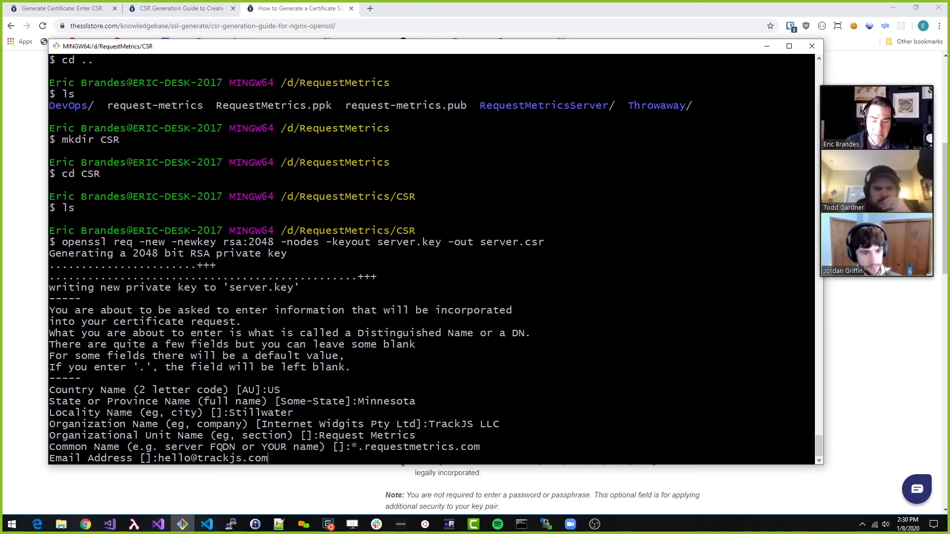
pyautogui.press('Return')
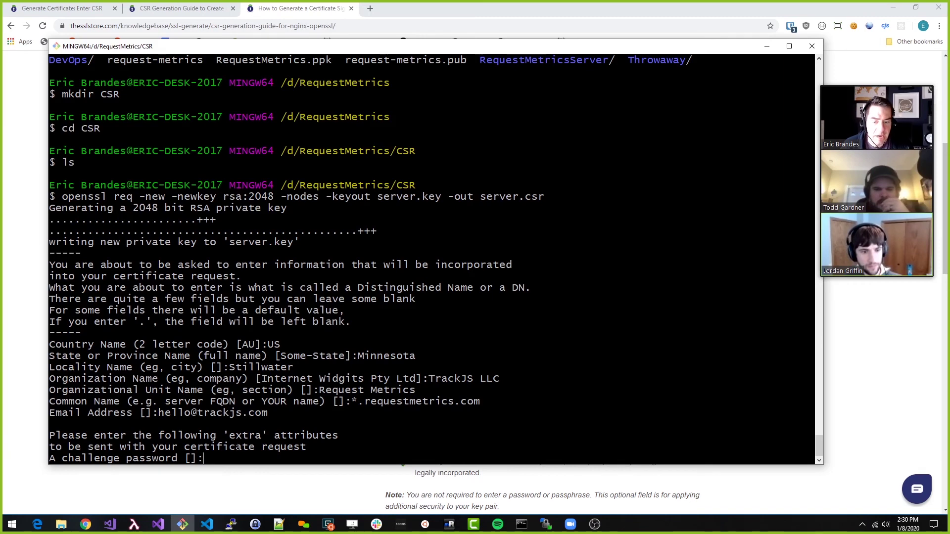
pyautogui.press('Return')
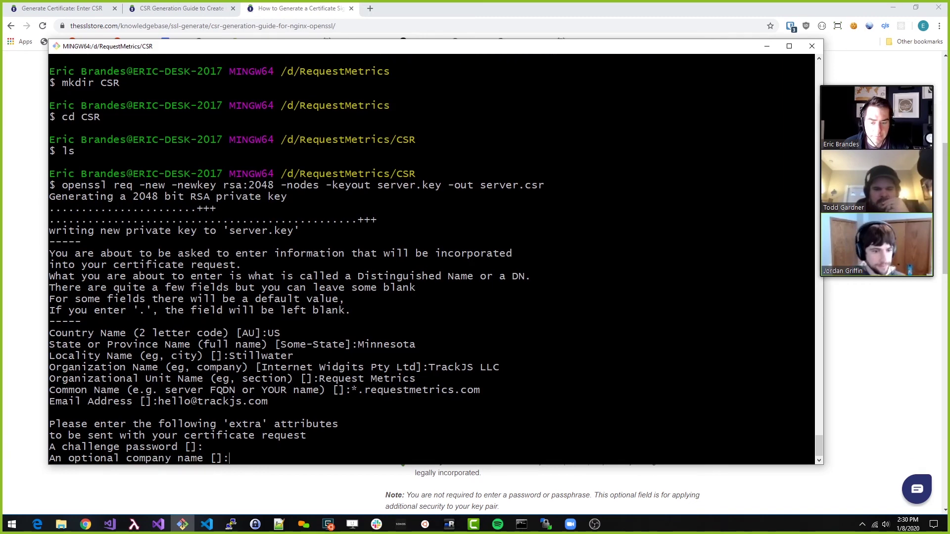
pyautogui.click(428, 487)
# Leave the optional company name blank and confirm server.csr and server.key were created
pyautogui.scroll(-2, 431, 486)
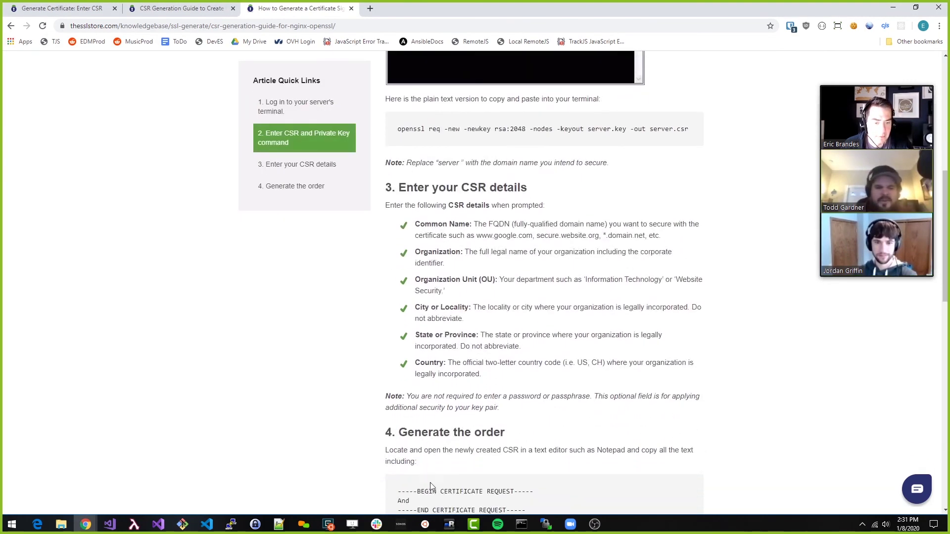
pyautogui.hotkey('alt', 'Tab')
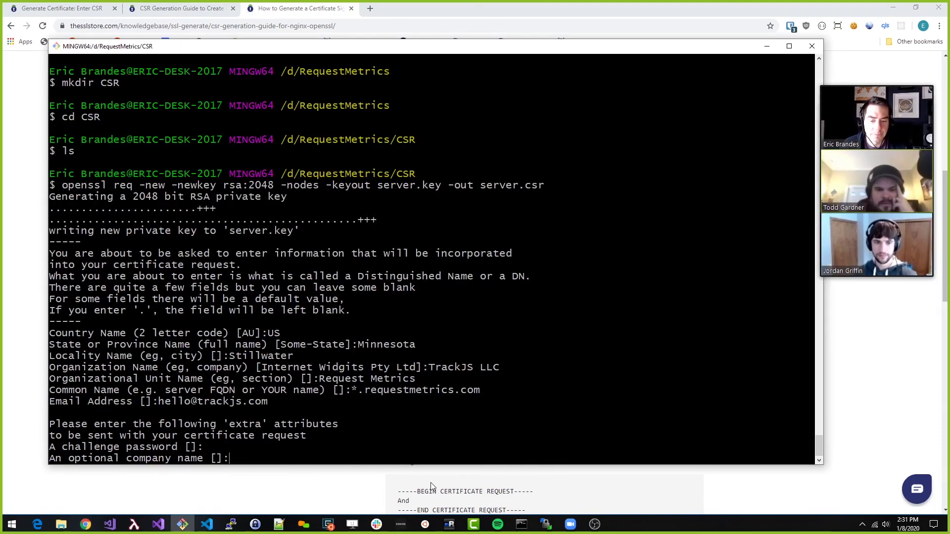
pyautogui.press('Return')
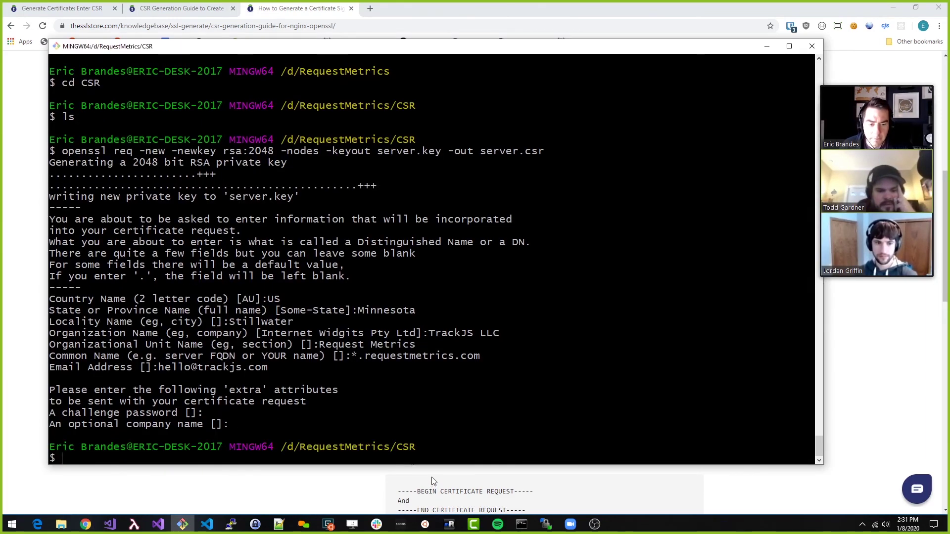
pyautogui.write('ls')
pyautogui.press('Return')
pyautogui.write('c')
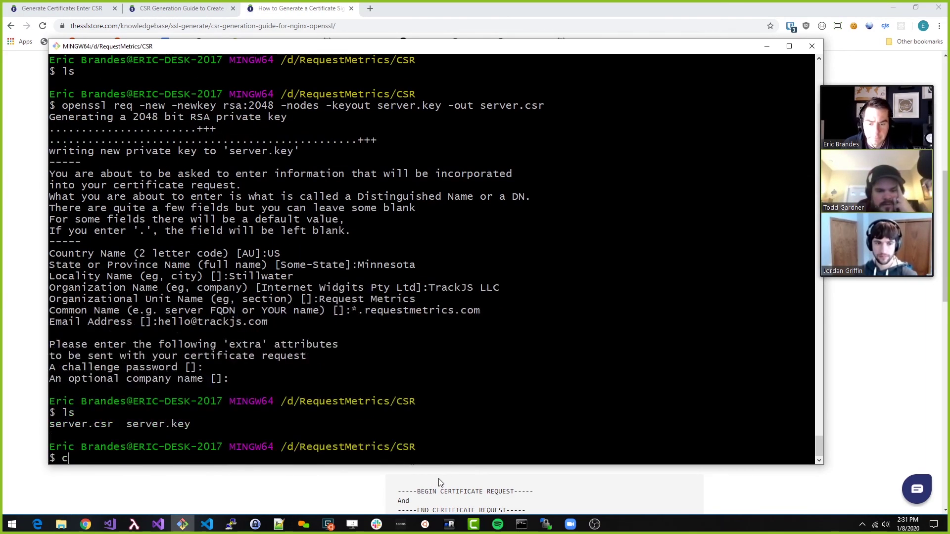
pyautogui.write('at s')
pyautogui.press('BackSpace')
pyautogui.press('BackSpace')
pyautogui.press('BackSpace')
pyautogui.press('BackSpace')
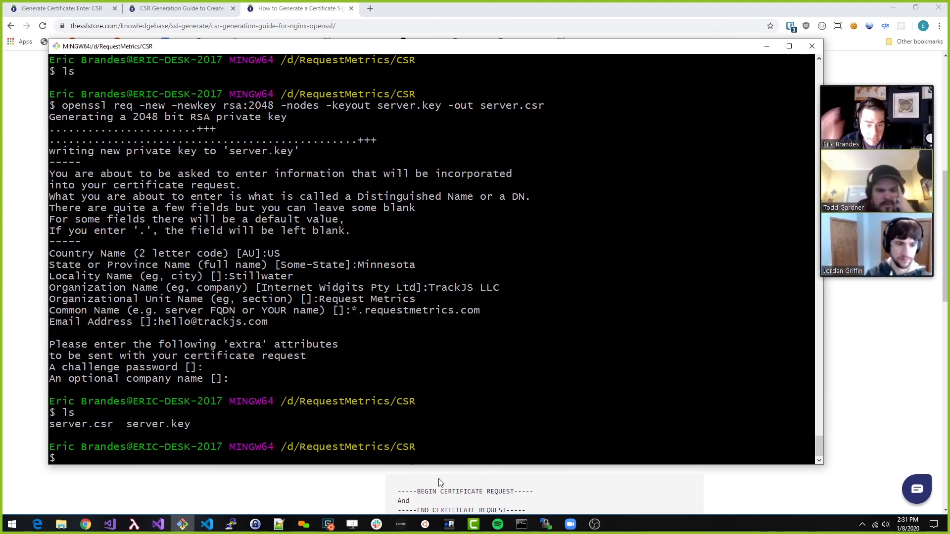
# Open the RequestMetrics CSR folder on drive D and return to the order's Enter CSR form
pyautogui.click(63, 526)
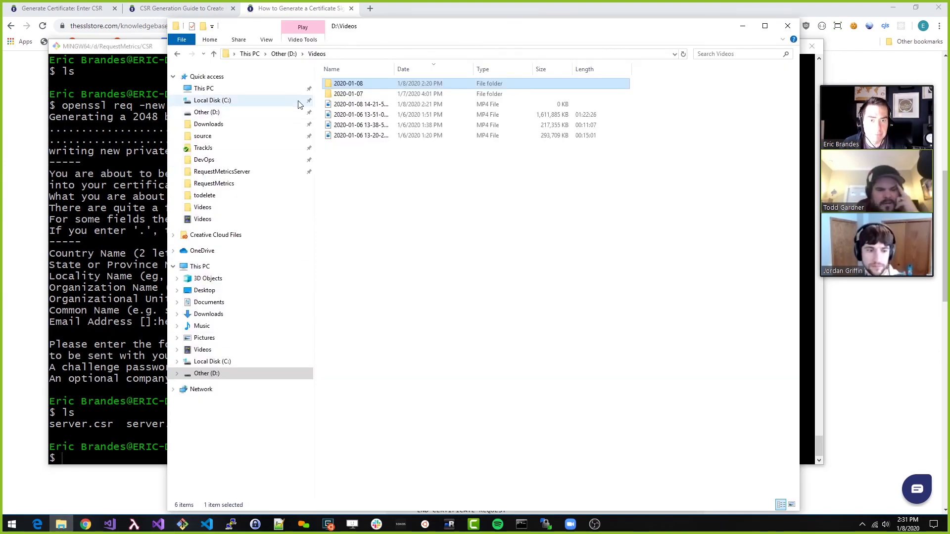
pyautogui.click(213, 184)
pyautogui.doubleClick(340, 84)
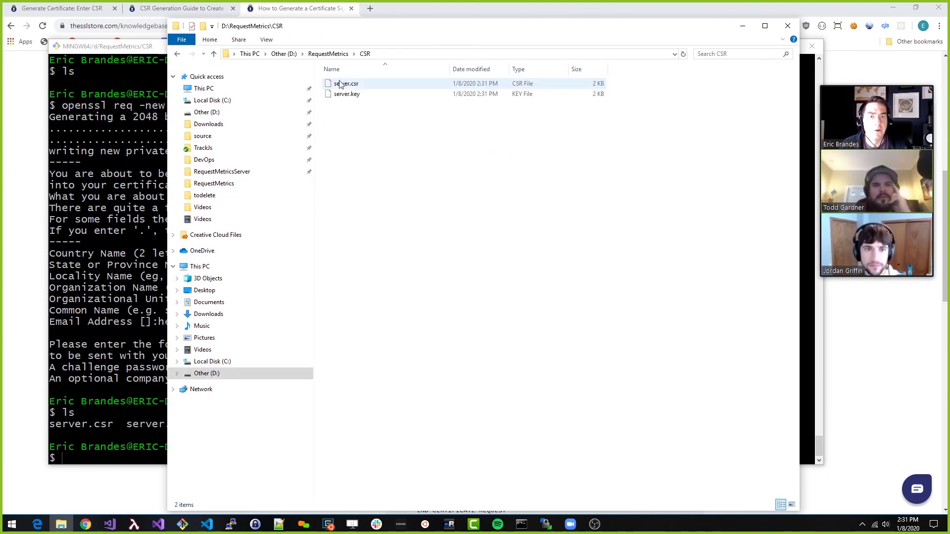
pyautogui.click(86, 524)
pyautogui.scroll(-3, 388, 352)
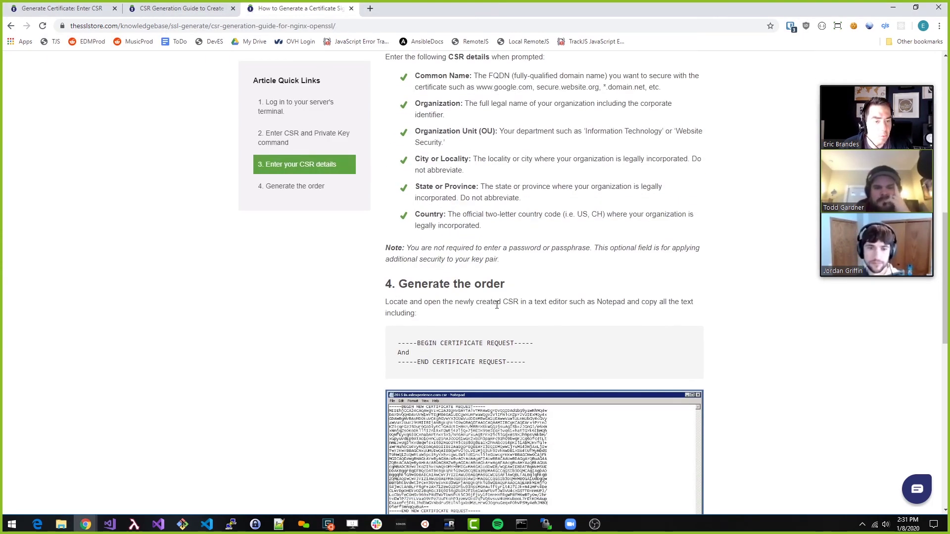
pyautogui.scroll(-8, 532, 303)
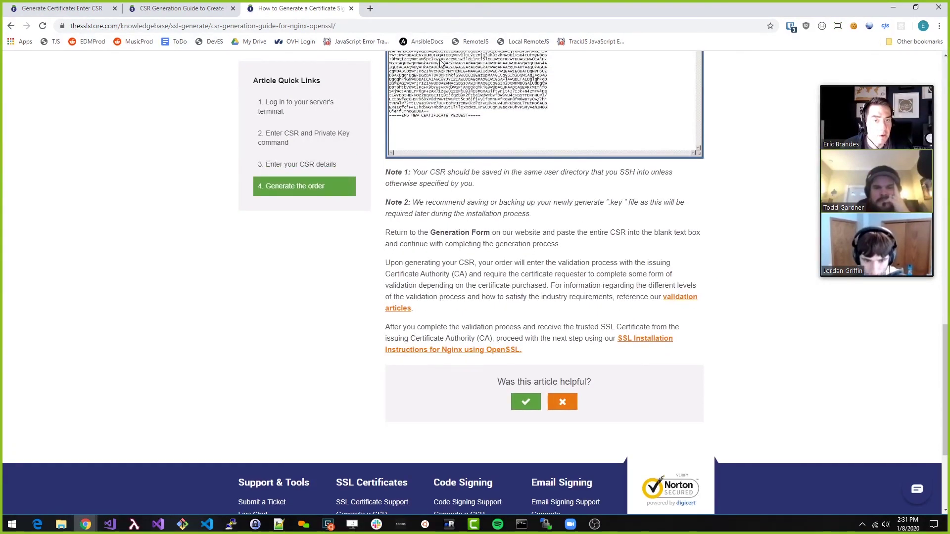
pyautogui.click(180, 10)
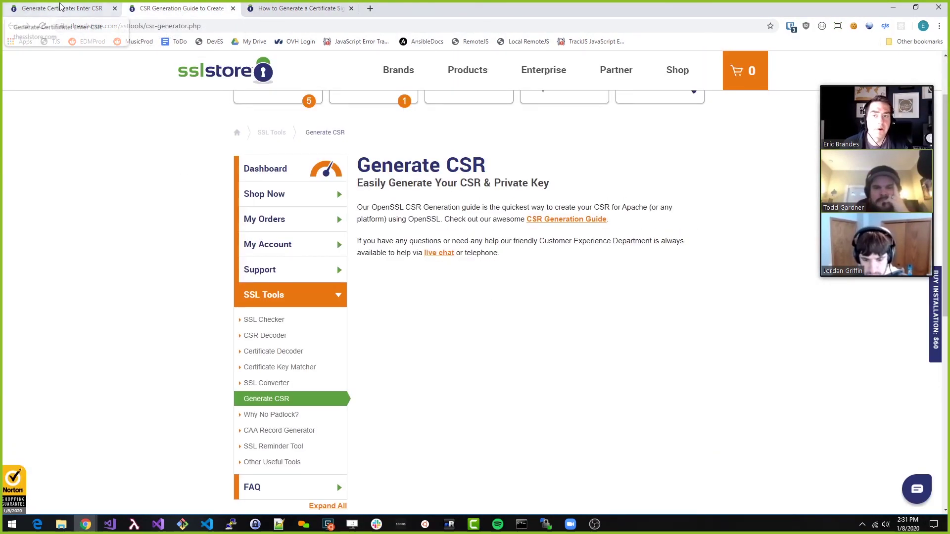
pyautogui.click(60, 7)
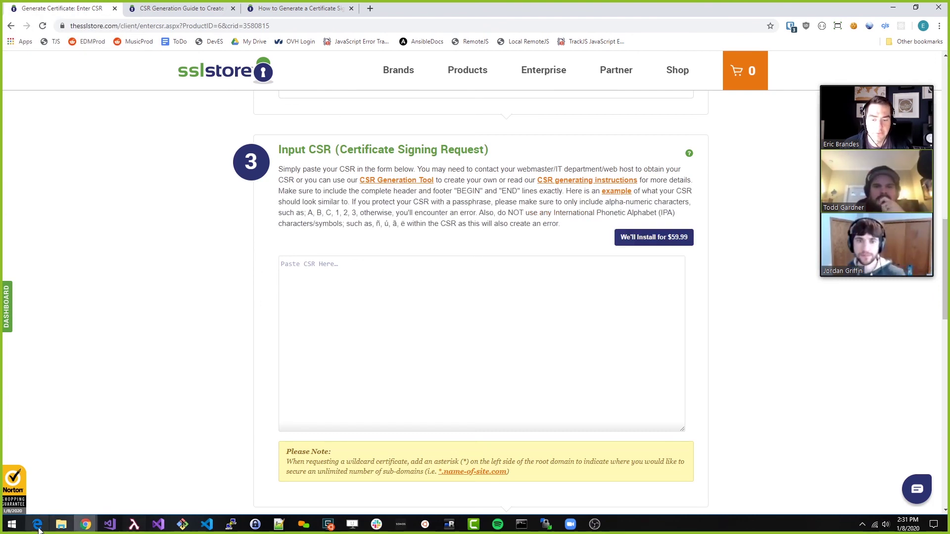
# Copy all of server.csr from Notepad++ and paste it into the order's CSR box
pyautogui.click(58, 526)
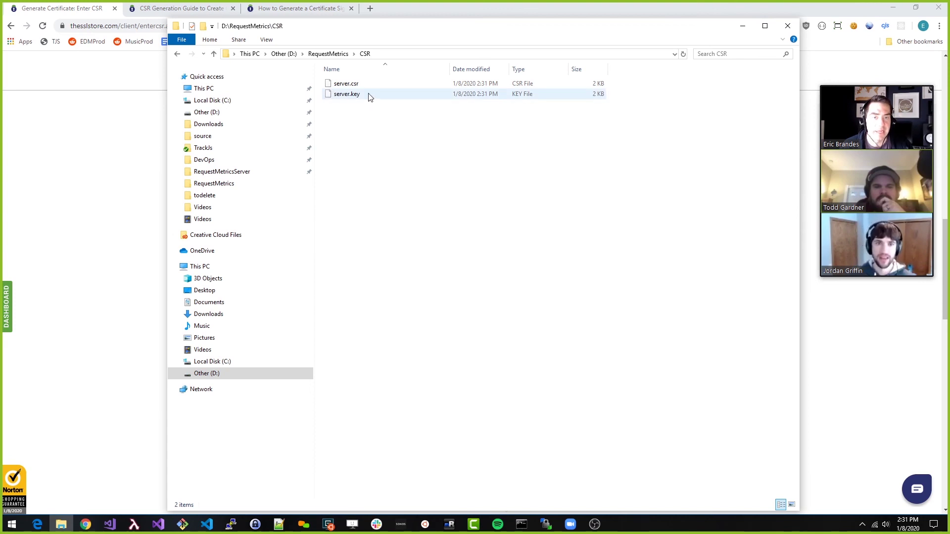
pyautogui.rightClick(356, 85)
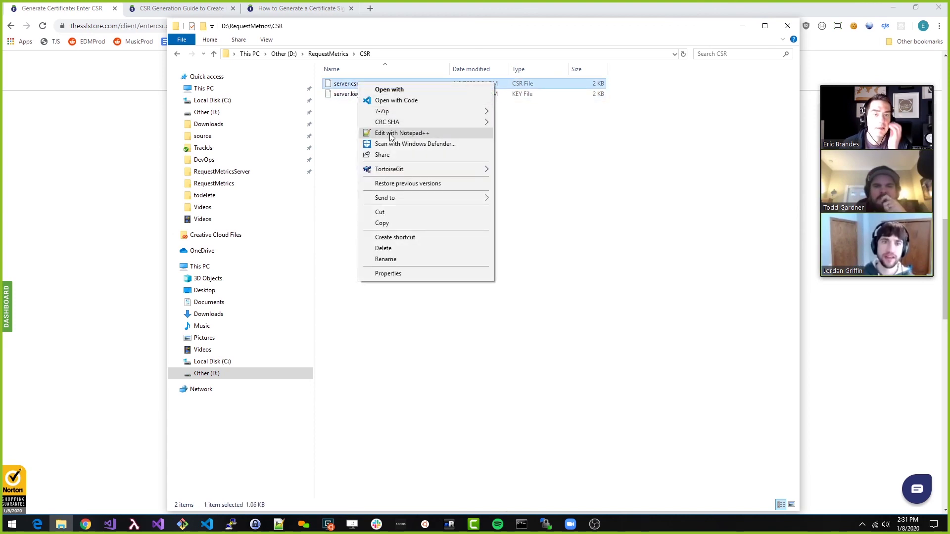
pyautogui.click(350, 99)
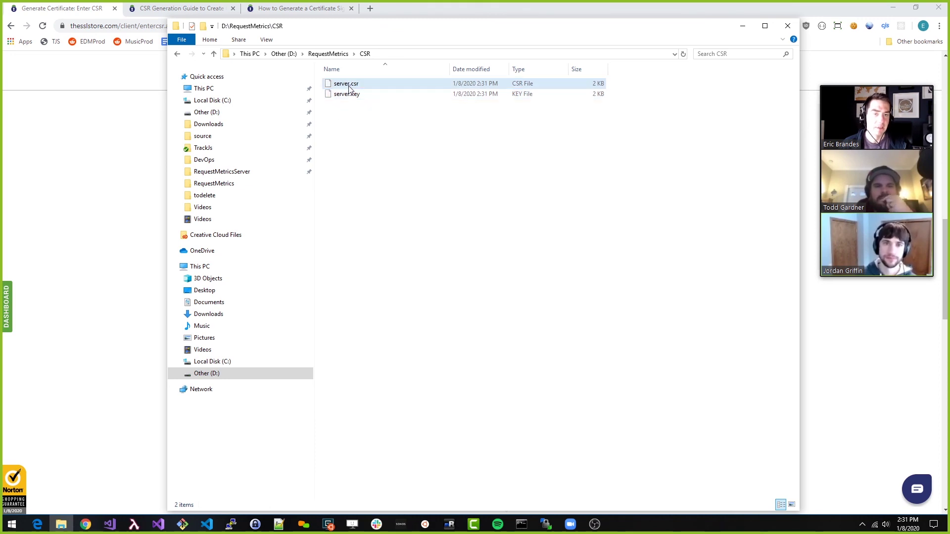
pyautogui.rightClick(350, 88)
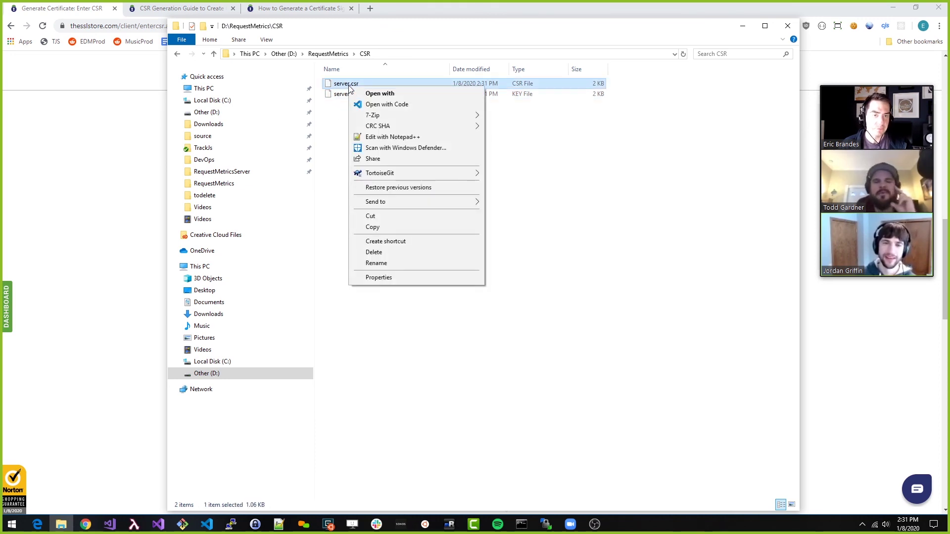
pyautogui.click(370, 138)
pyautogui.hotkey('ctrl', 'a')
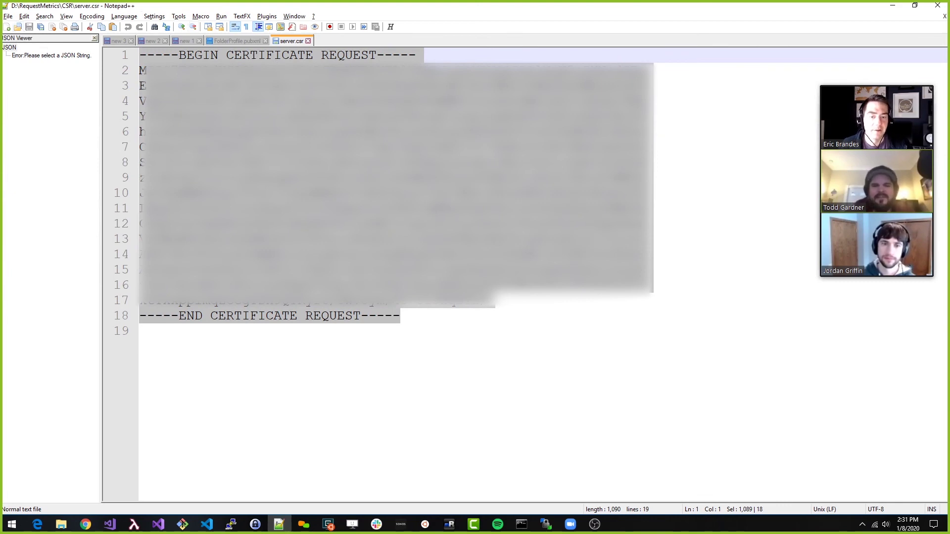
pyautogui.hotkey('alt', 'Tab')
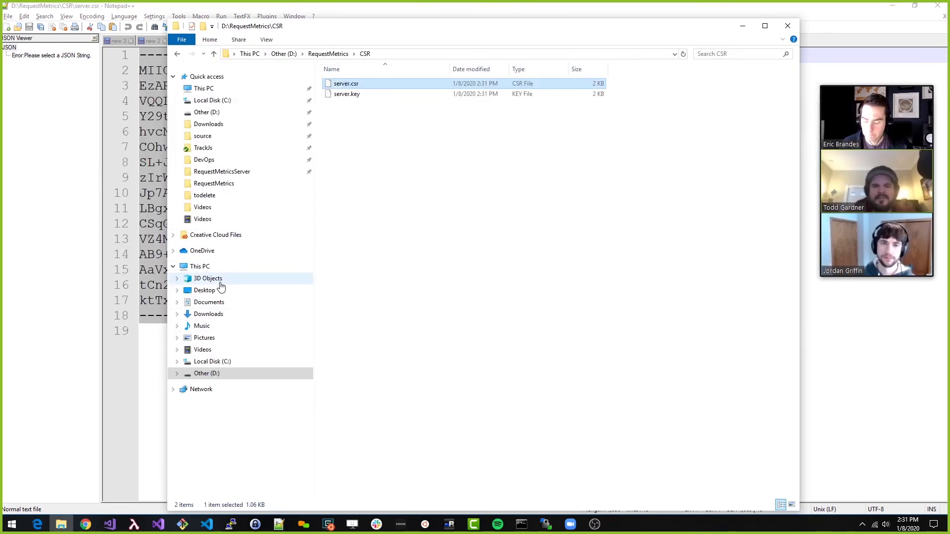
pyautogui.hotkey('alt', 'Tab')
pyautogui.hotkey('alt', 'Tab')
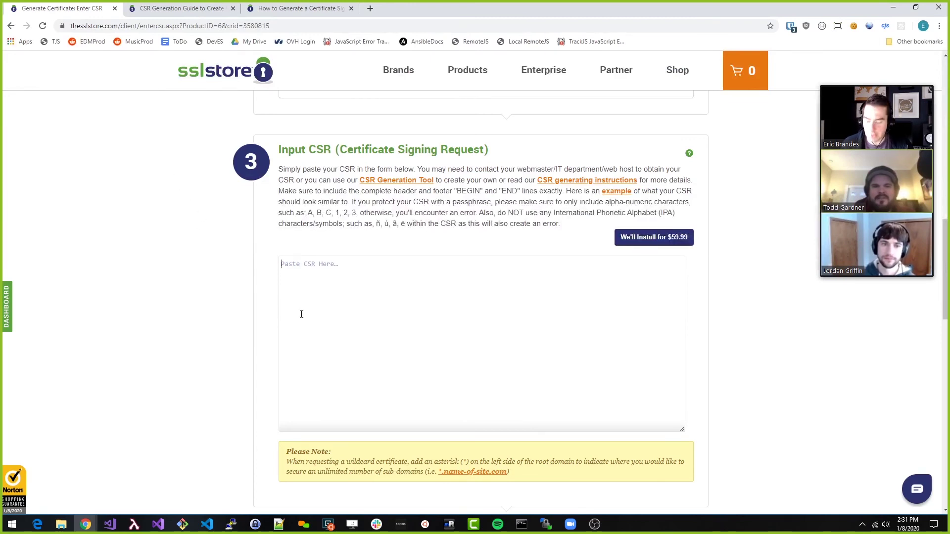
pyautogui.hotkey('ctrl', 'v')
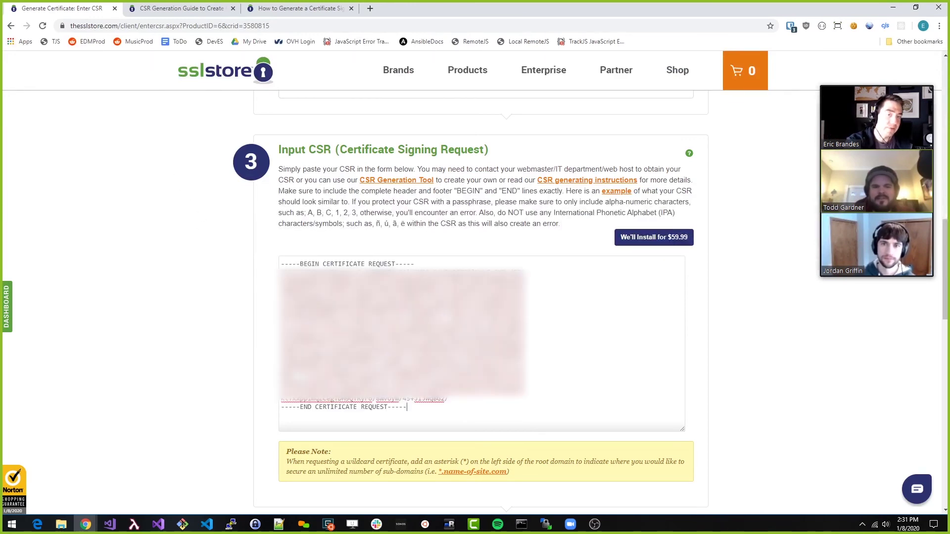
# Select Apache + OpenSSL as the webserver platform
pyautogui.scroll(-7, 460, 292)
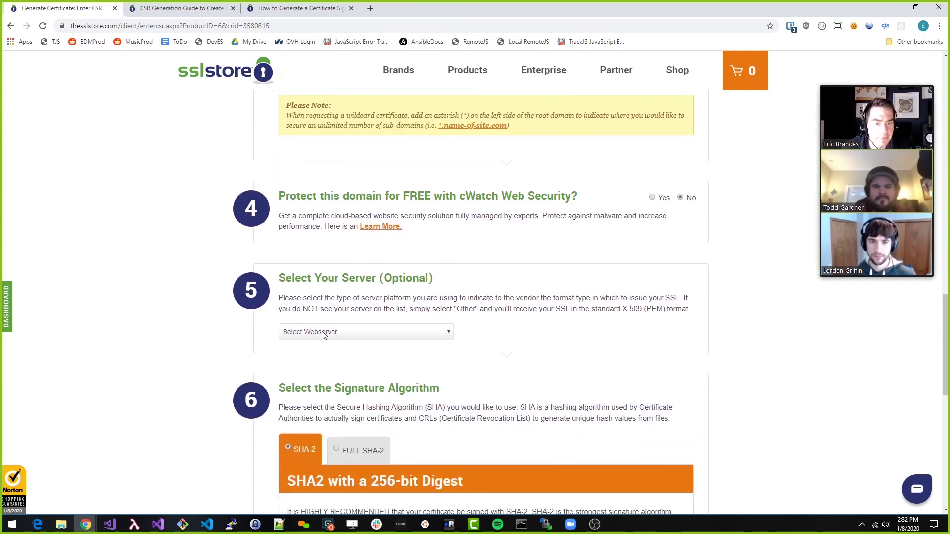
pyautogui.click(355, 338)
pyautogui.scroll(-3, 345, 280)
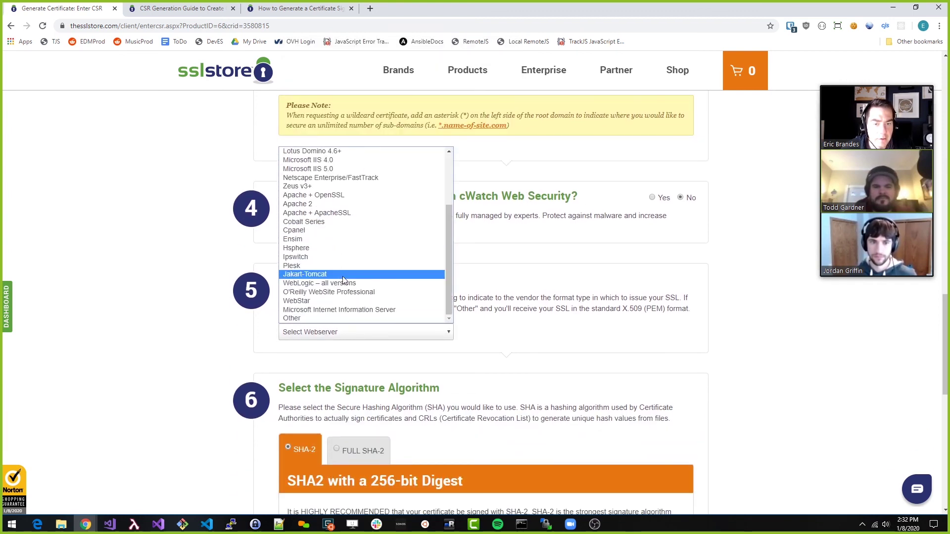
pyautogui.scroll(3, 359, 281)
pyautogui.scroll(-3, 361, 281)
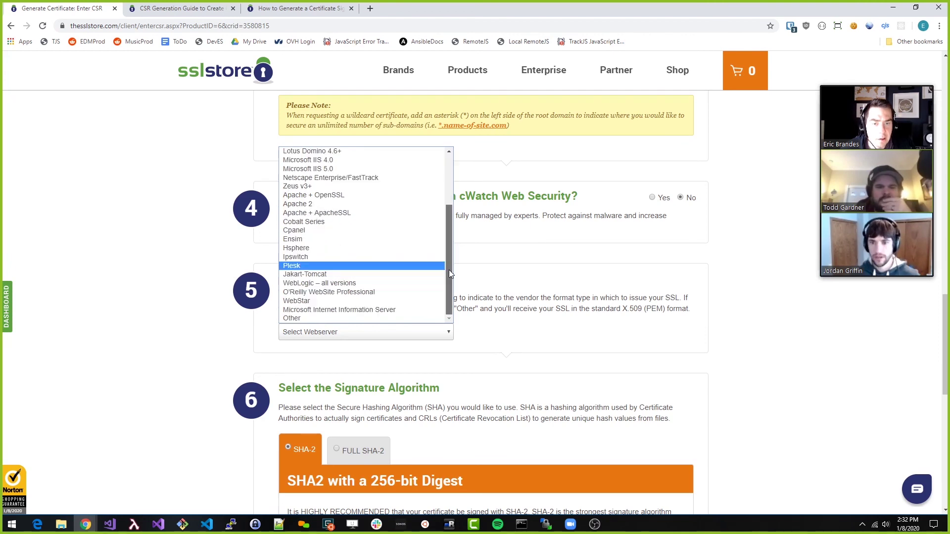
pyautogui.moveTo(449, 269); pyautogui.dragTo(449, 216)
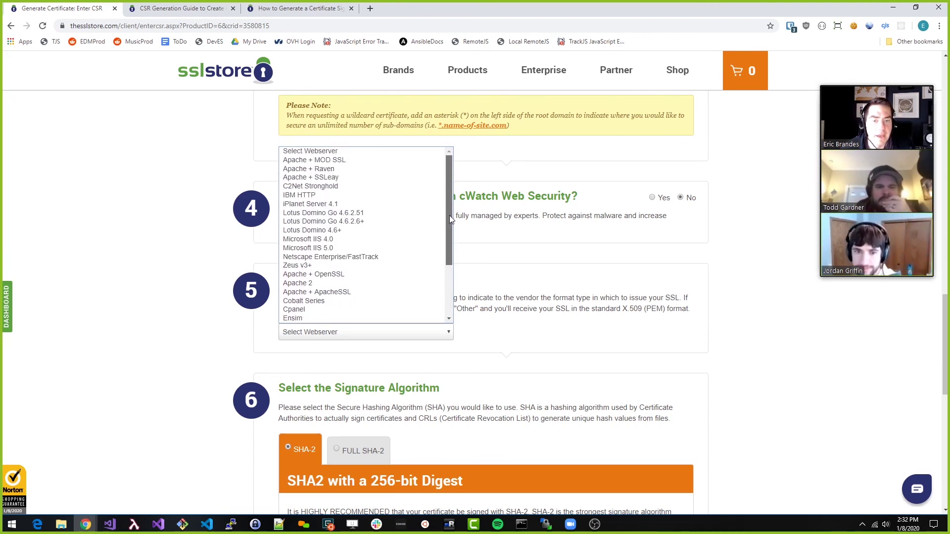
pyautogui.scroll(-3, 345, 250)
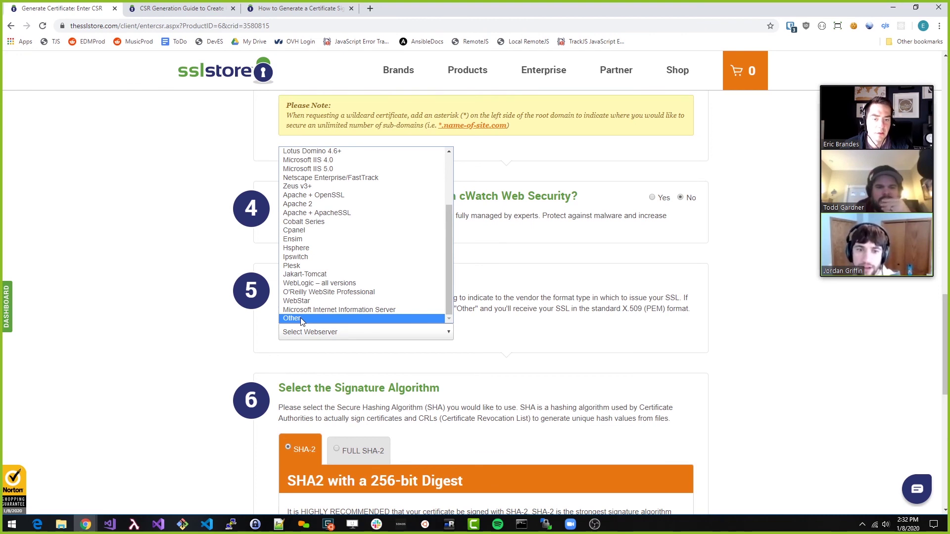
pyautogui.scroll(3, 300, 222)
pyautogui.scroll(-3, 299, 220)
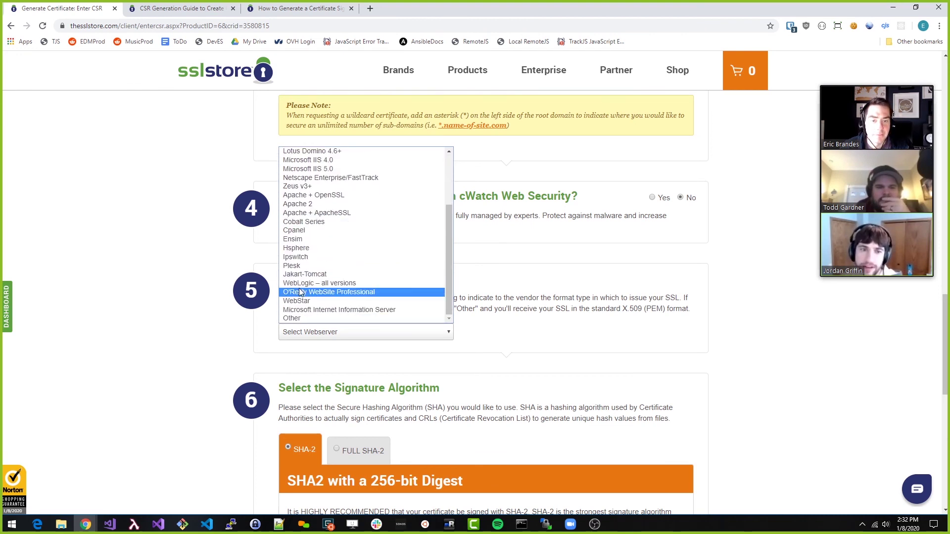
pyautogui.click(326, 196)
# Keep the standard SHA-2 signature algorithm rather than FULL SHA-2, and submit the details
pyautogui.scroll(-3, 504, 340)
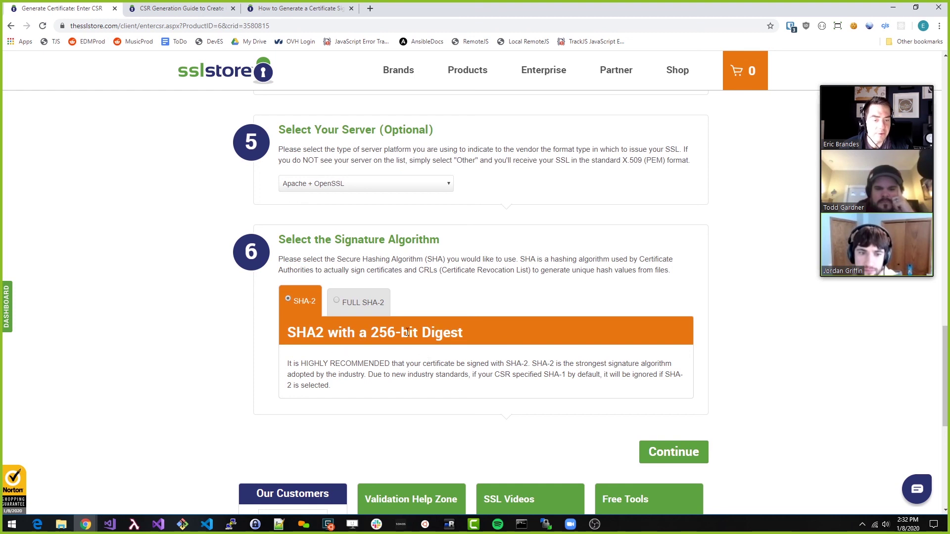
pyautogui.click(349, 307)
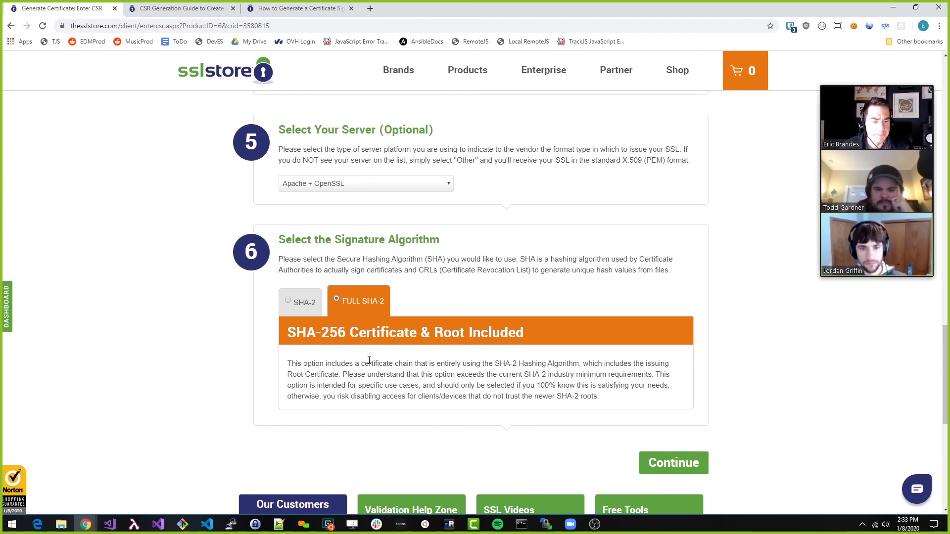
pyautogui.click(300, 302)
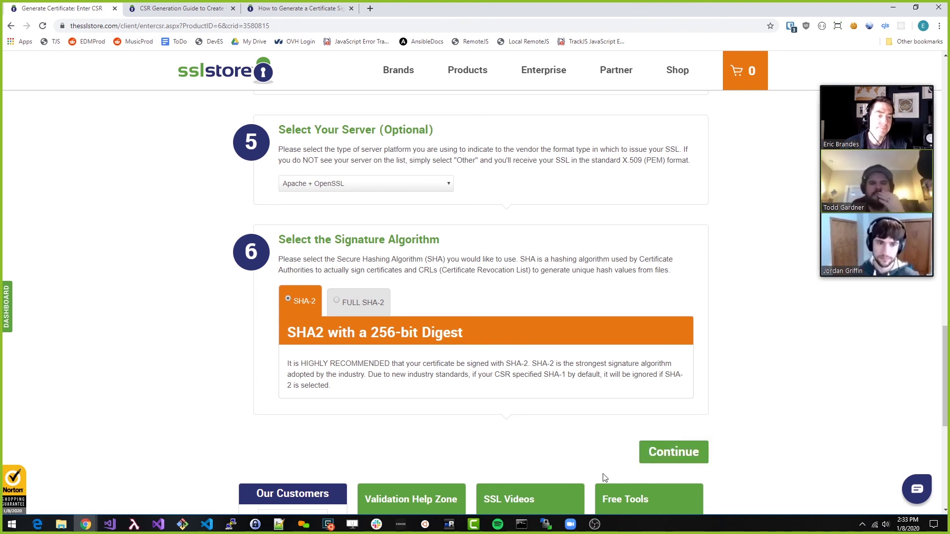
pyautogui.click(652, 453)
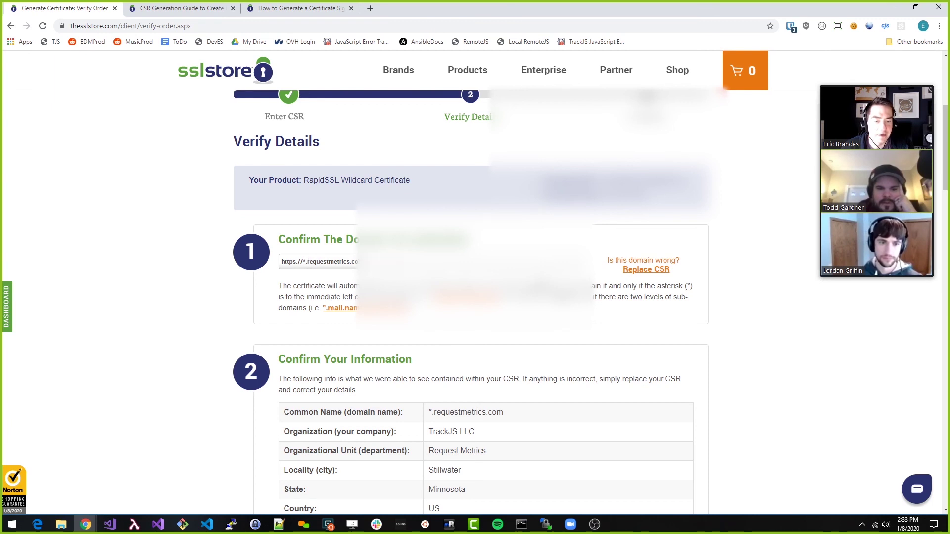
# Accept the agreement and 30-day refund policy, answer No to e-commerce, and submit the order
pyautogui.scroll(-3, 386, 345)
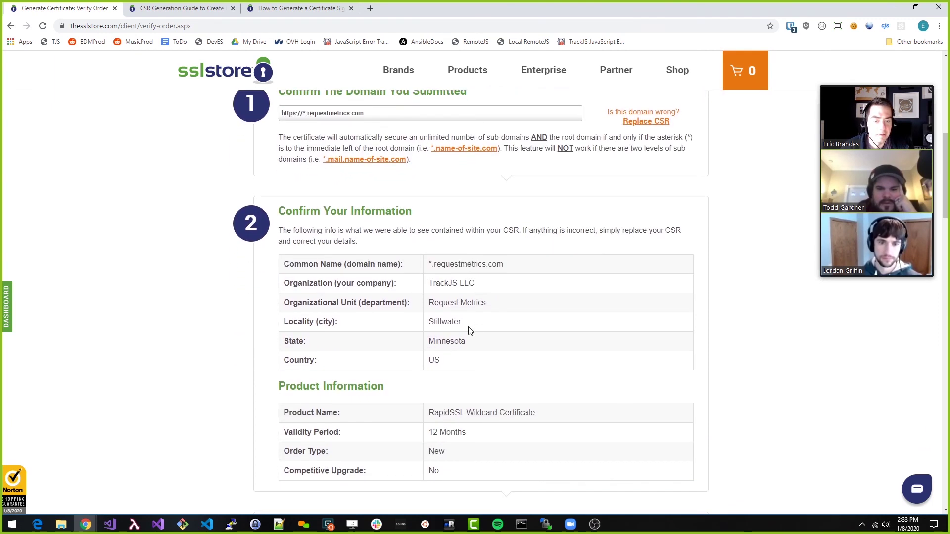
pyautogui.scroll(-5, 470, 330)
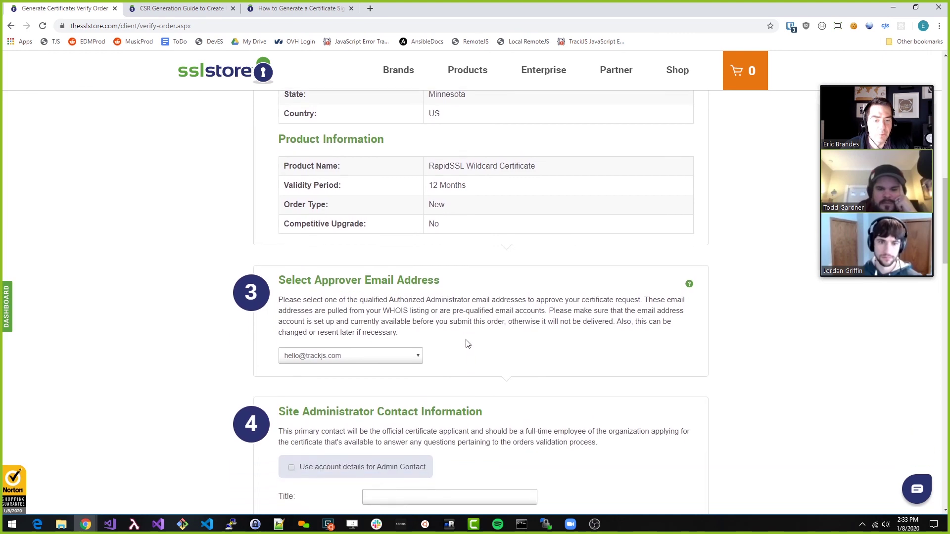
pyautogui.scroll(-3, 237, 353)
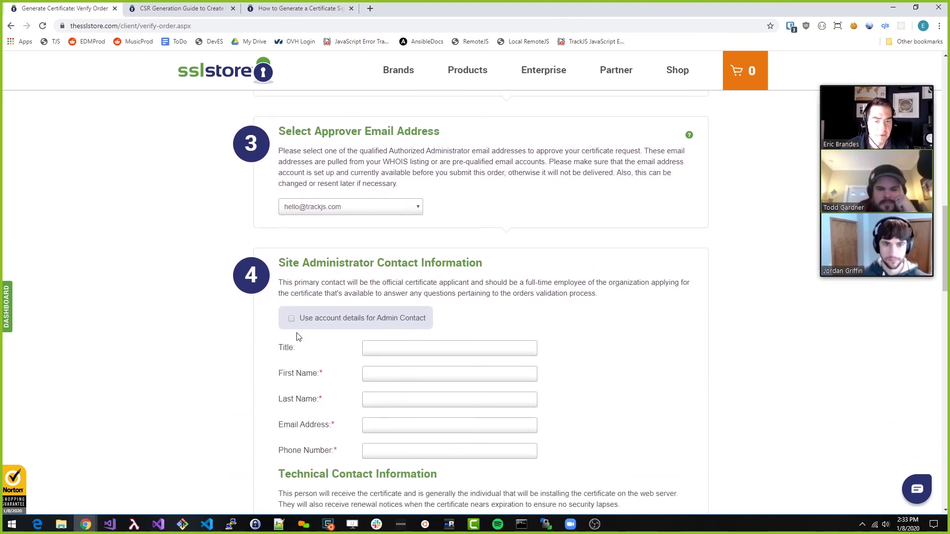
pyautogui.scroll(-12, 292, 332)
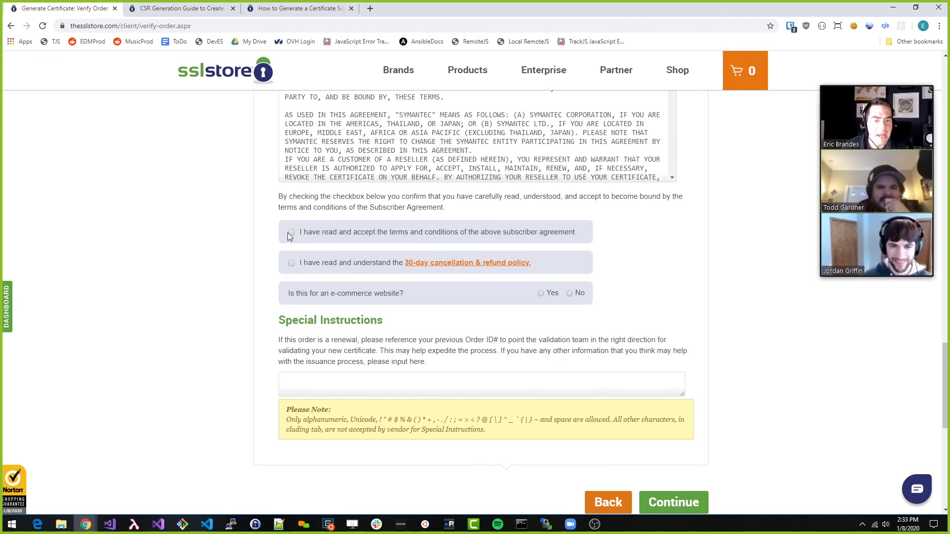
pyautogui.click(291, 264)
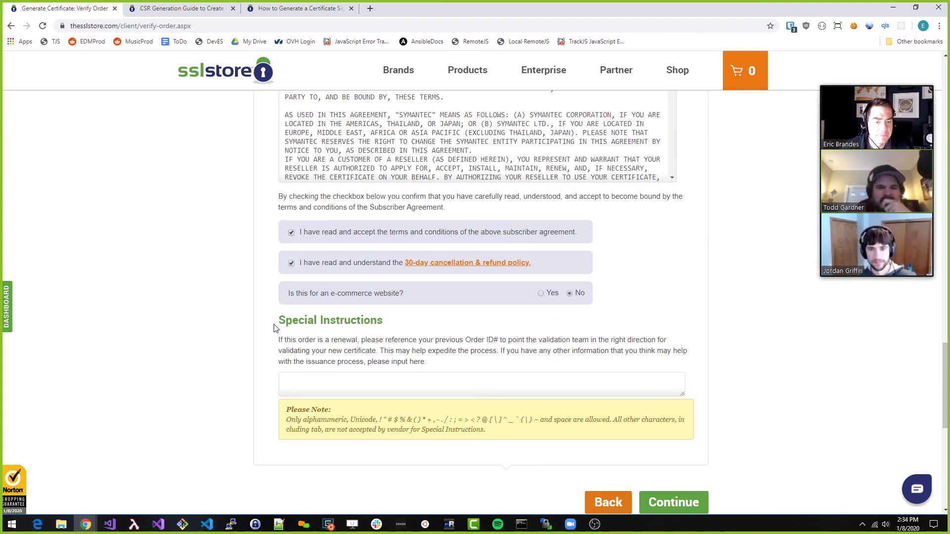
pyautogui.scroll(-1, 276, 331)
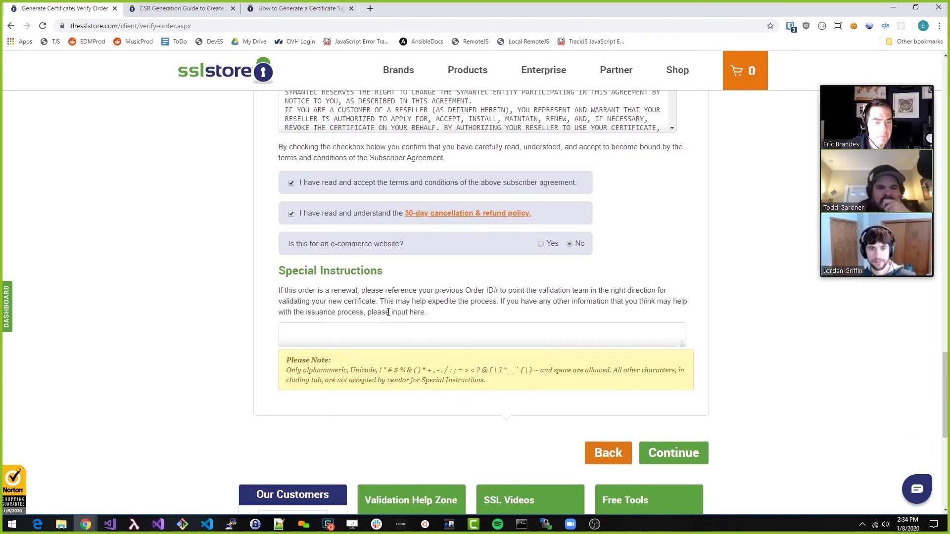
pyautogui.click(671, 453)
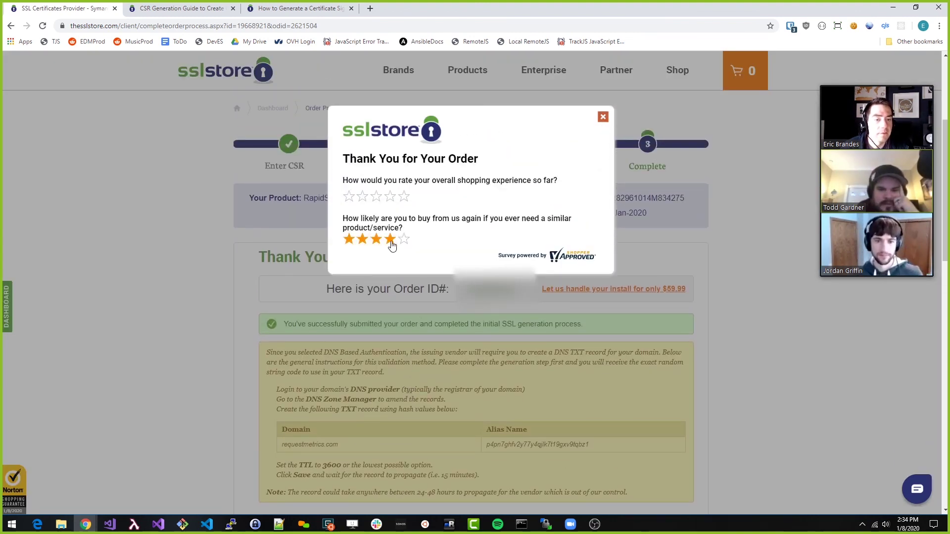
# Give the order survey five stars and close it
pyautogui.click(404, 196)
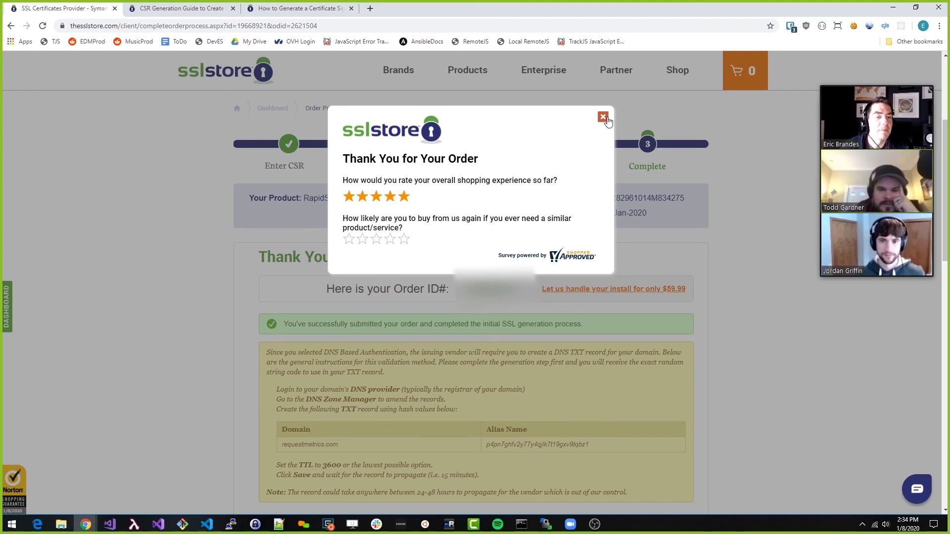
pyautogui.click(602, 117)
pyautogui.scroll(-2, 311, 346)
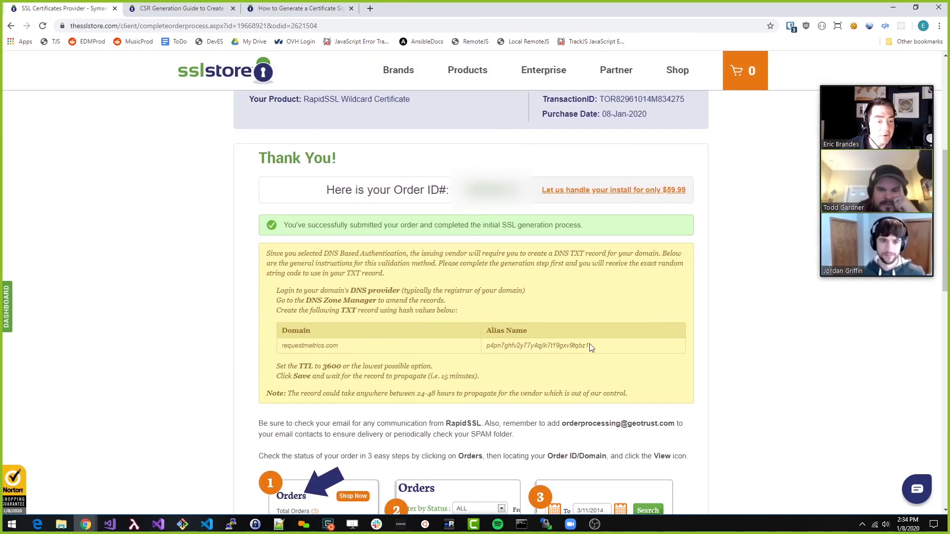
# Select the DNS TXT record's Alias Name value and load namecheap.com in a new tab
pyautogui.tripleClick(550, 345)
pyautogui.moveTo(486, 346); pyautogui.dragTo(593, 349)
pyautogui.hotkey('ctrl', 'c')
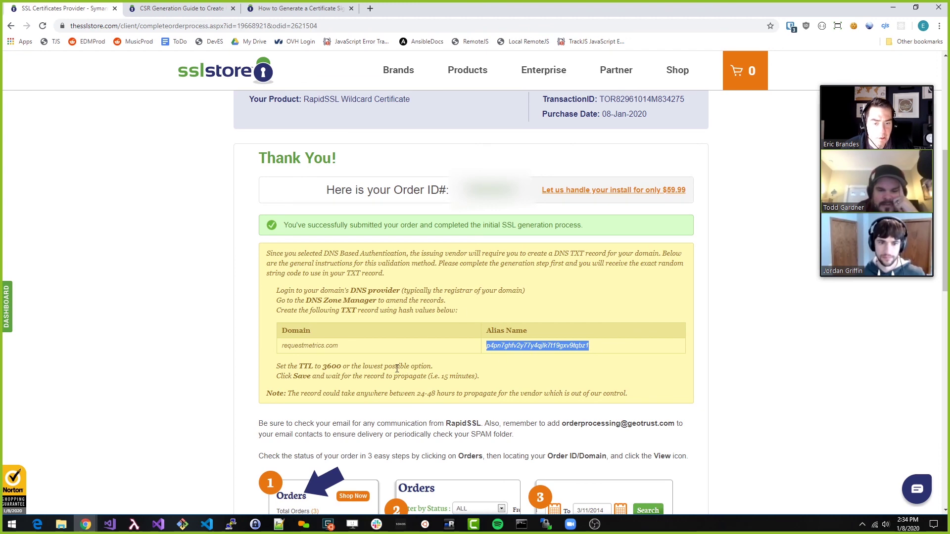
pyautogui.hotkey('ctrl', 't')
pyautogui.write('name')
pyautogui.press('Return')
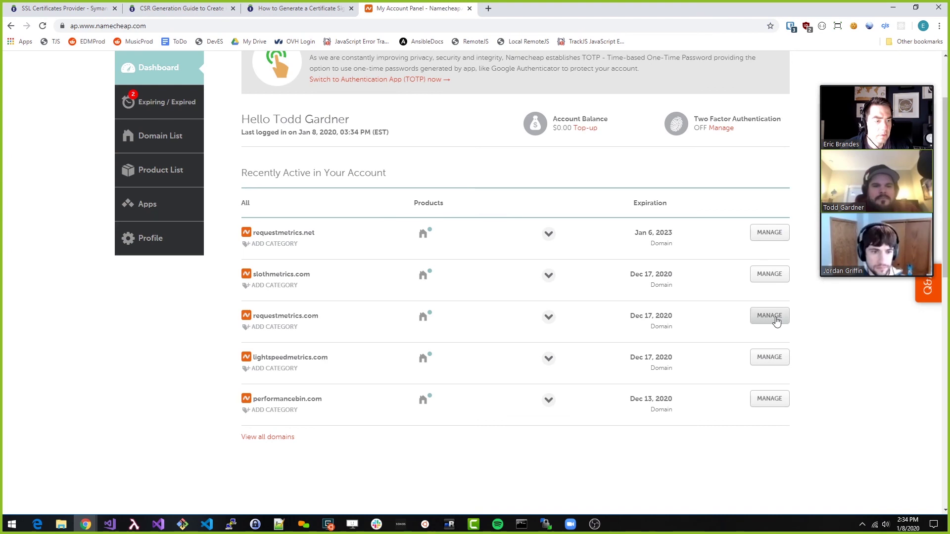
# Open the Advanced DNS settings for requestmetrics.com in Namecheap
pyautogui.click(775, 319)
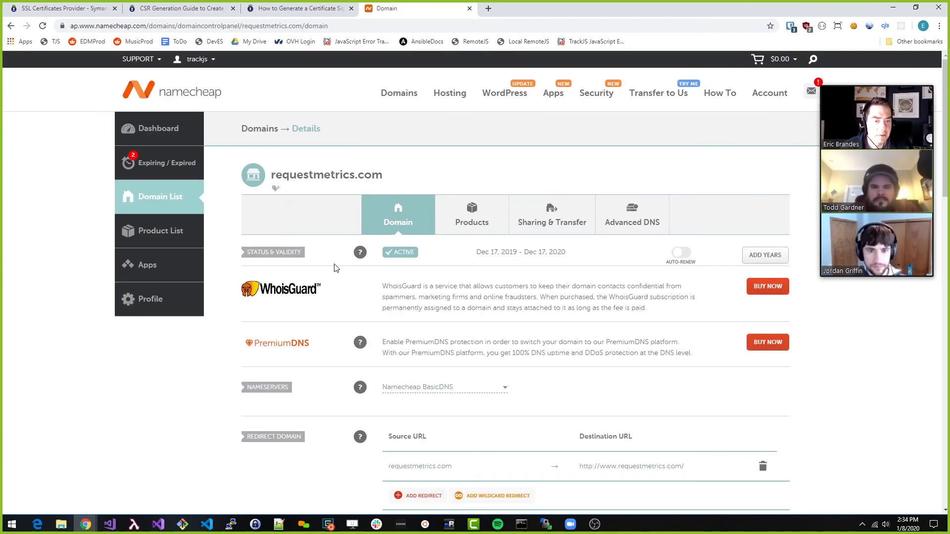
pyautogui.scroll(-2, 495, 198)
pyautogui.click(618, 119)
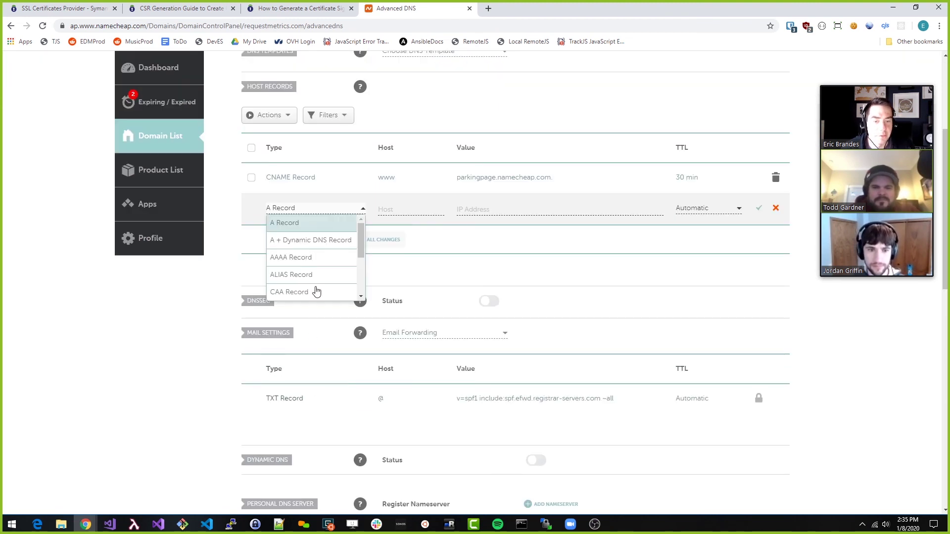
pyautogui.scroll(-3, 300, 272)
# Add a TXT record with host @, the validation token as value, and a 1 min TTL
pyautogui.click(297, 276)
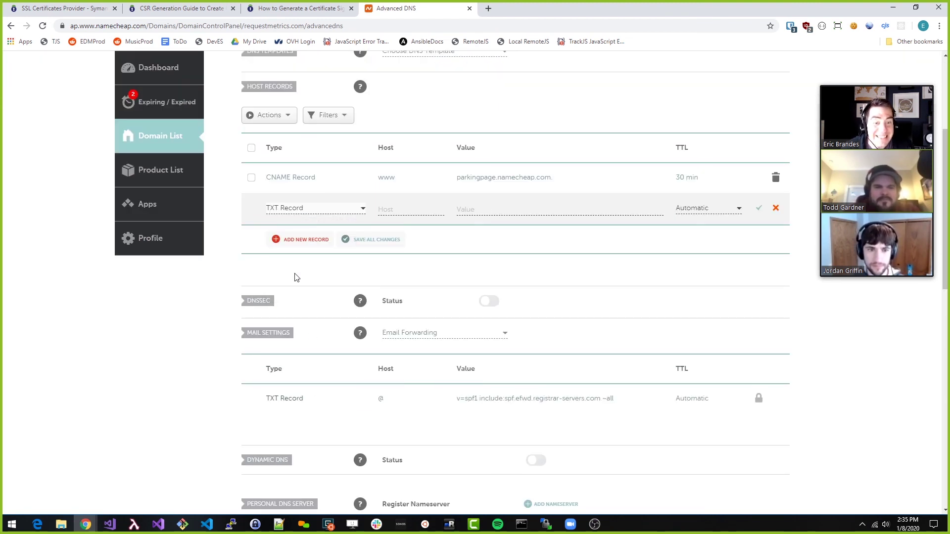
pyautogui.click(393, 209)
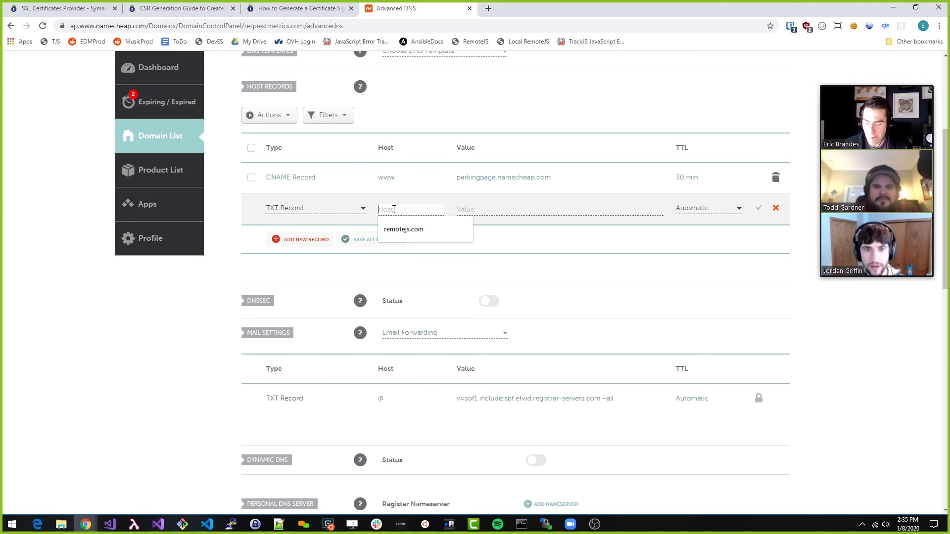
pyautogui.press('Tab')
pyautogui.hotkey('ctrl', 'v')
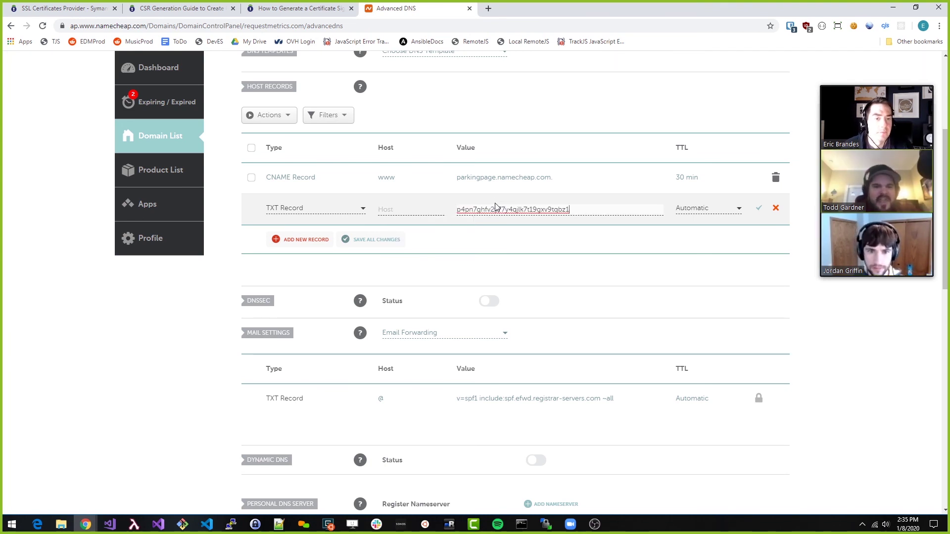
pyautogui.click(401, 209)
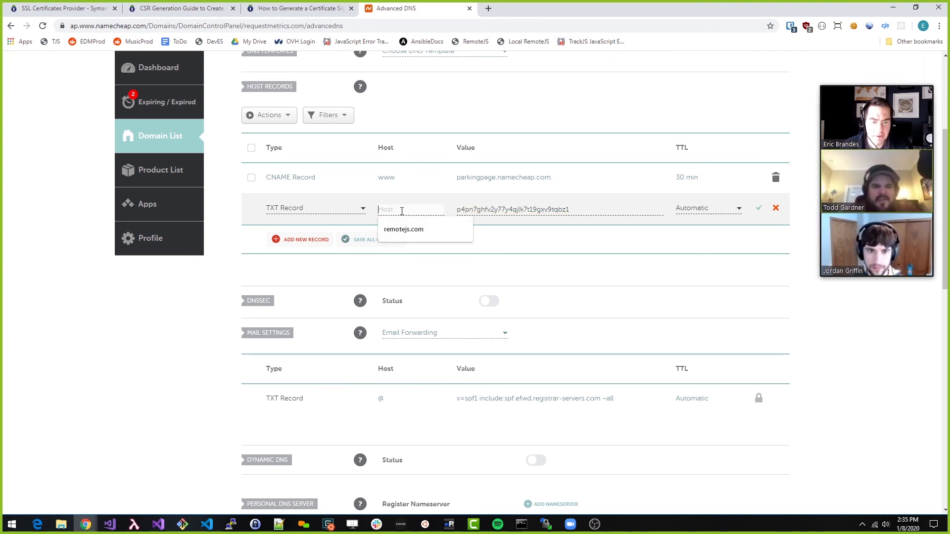
pyautogui.write('@')
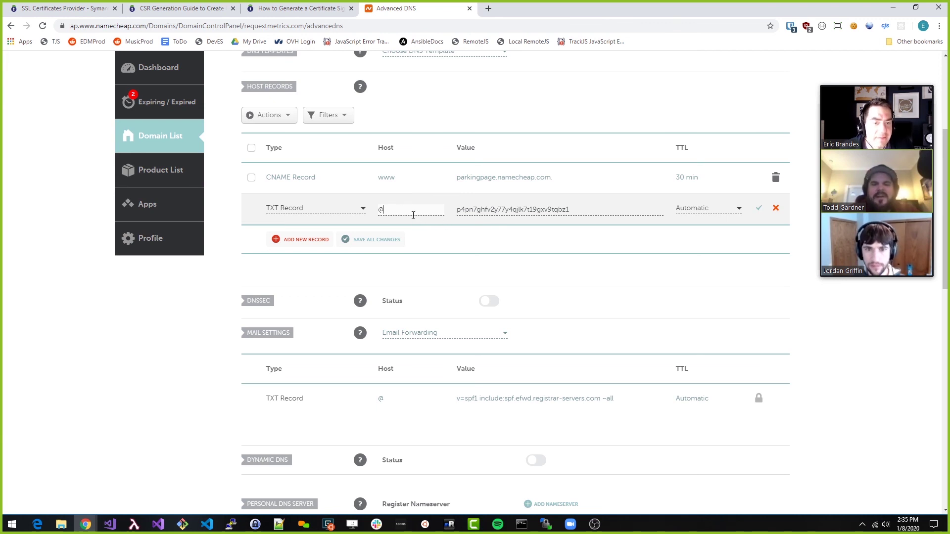
pyautogui.click(737, 208)
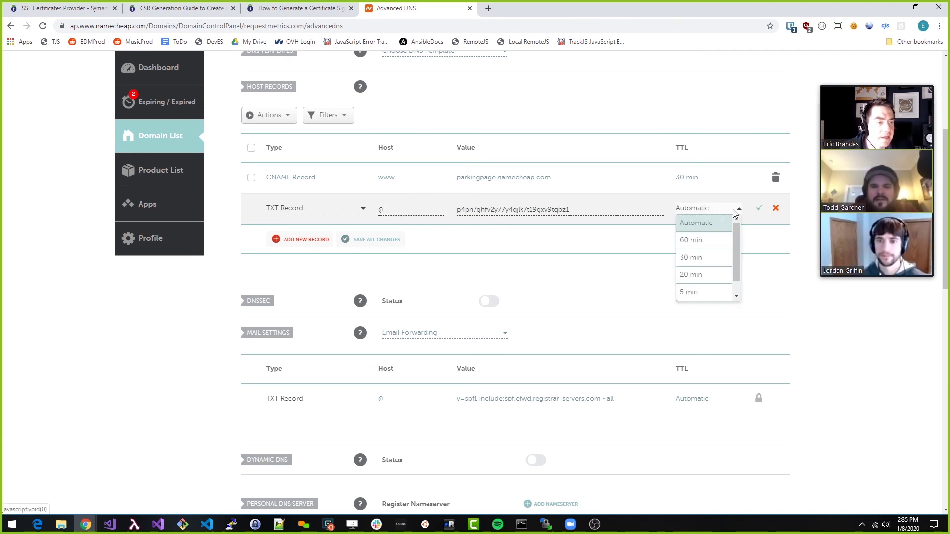
pyautogui.scroll(-1, 684, 290)
pyautogui.click(689, 291)
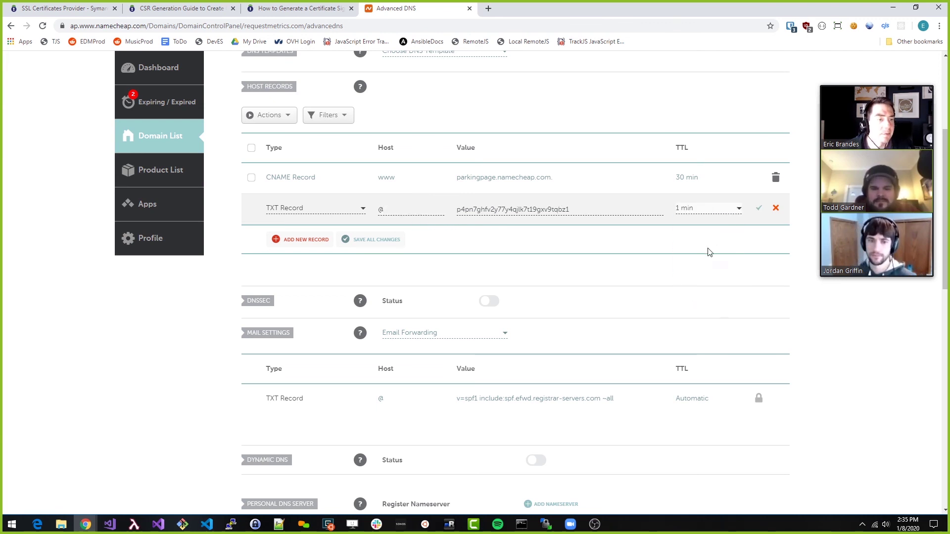
pyautogui.click(758, 208)
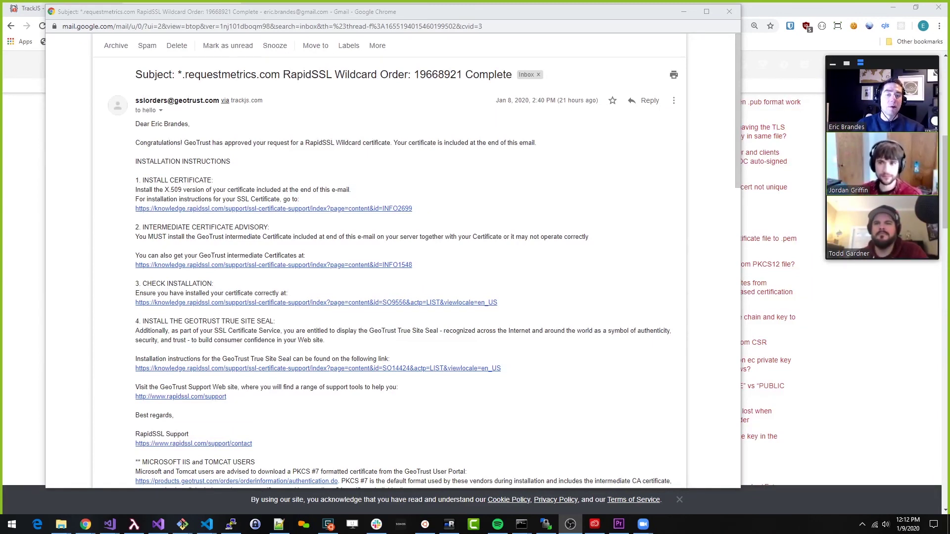
# Scroll through the RapidSSL order email's certificate blocks, then switch to the CSR folder window
pyautogui.scroll(-8, 324, 238)
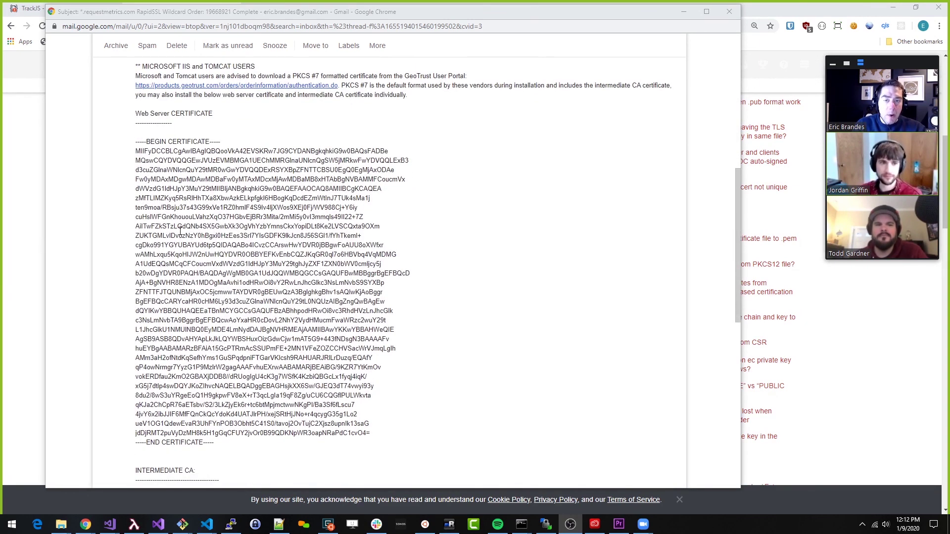
pyautogui.scroll(-7, 203, 420)
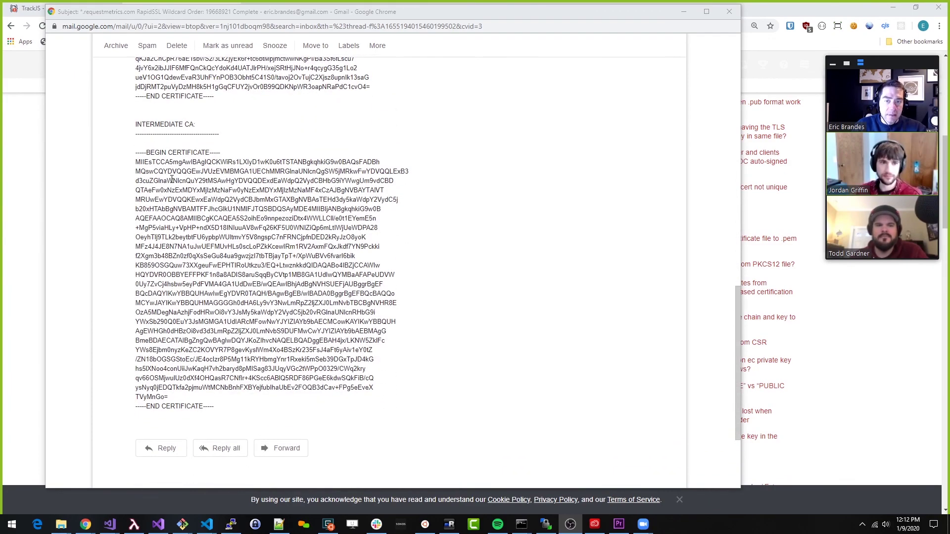
pyautogui.scroll(5, 192, 309)
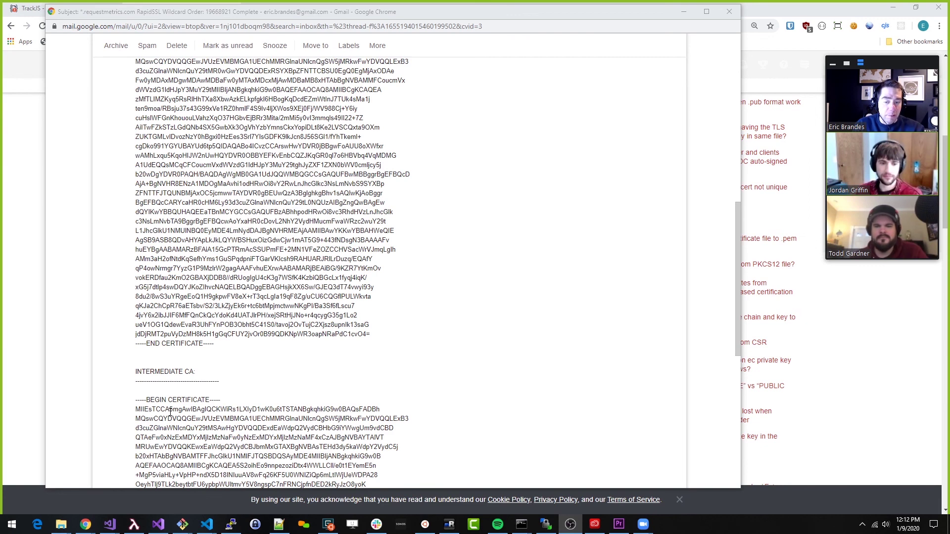
pyautogui.hotkey('alt', 'Tab')
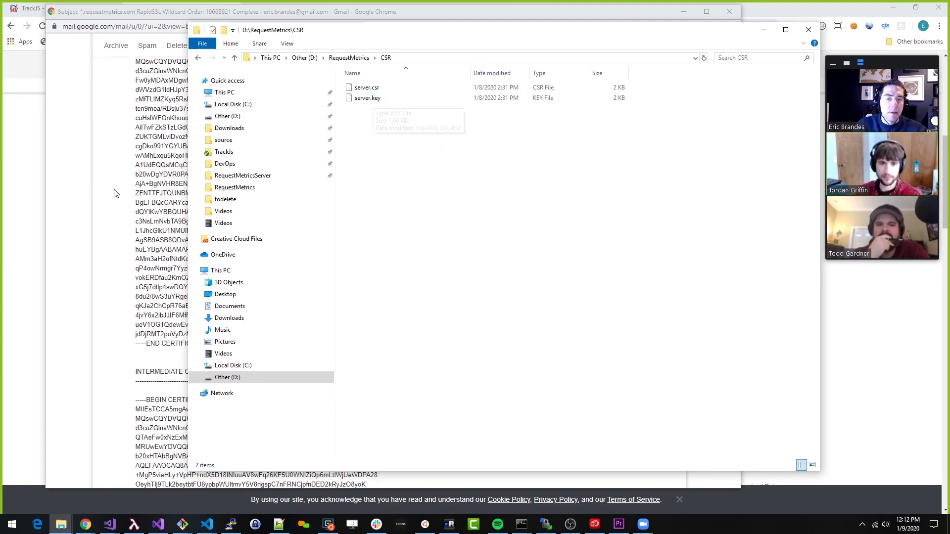
# Look over the certificate email again, then return to the CSR folder window
pyautogui.click(137, 187)
pyautogui.scroll(2, 137, 187)
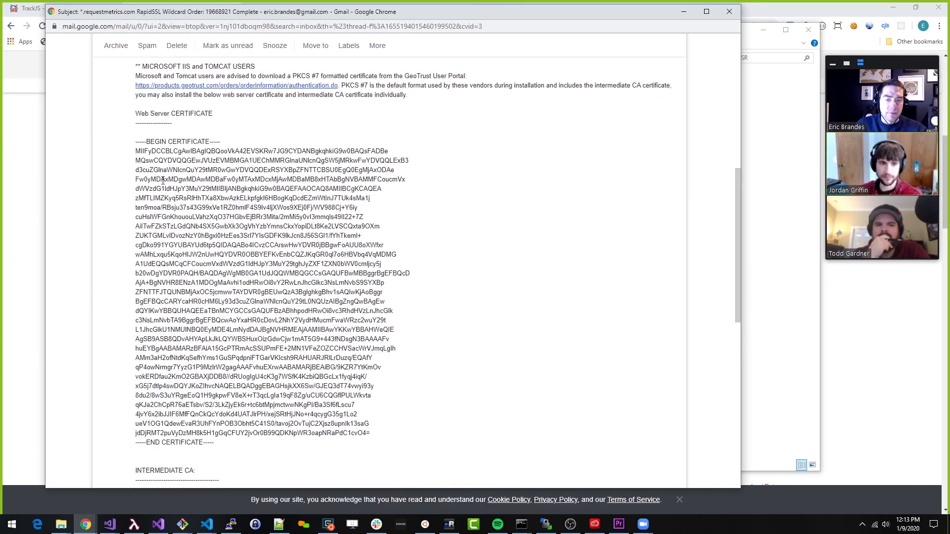
pyautogui.scroll(-1, 163, 181)
pyautogui.scroll(-5, 140, 332)
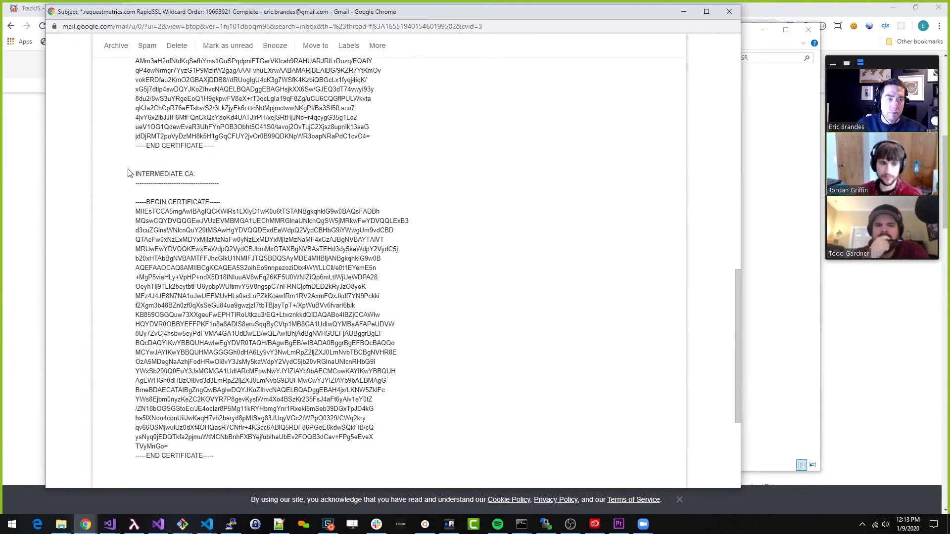
pyautogui.hotkey('alt', 'Tab')
# Create a new empty file named requestmetrics.com.pem in the CSR folder, accepting the extension change
pyautogui.rightClick(364, 133)
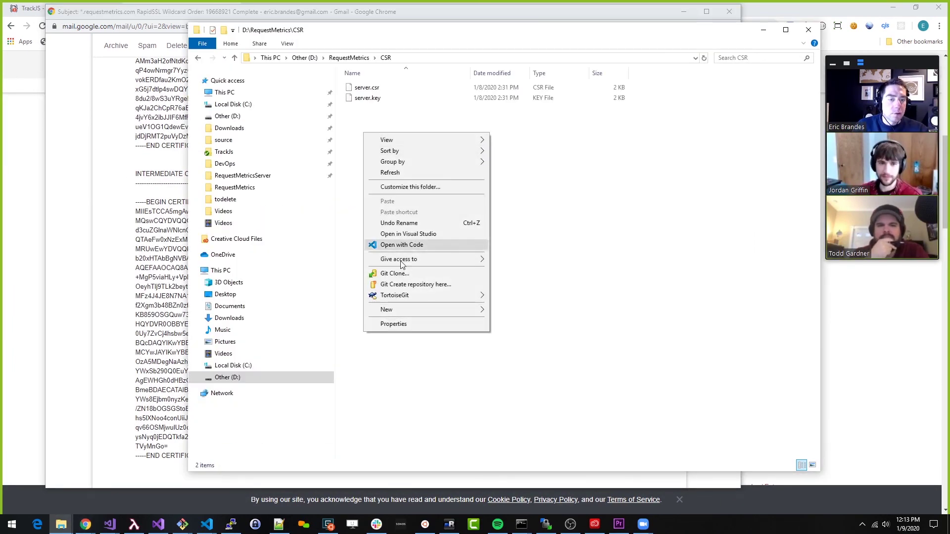
pyautogui.moveTo(409, 310)
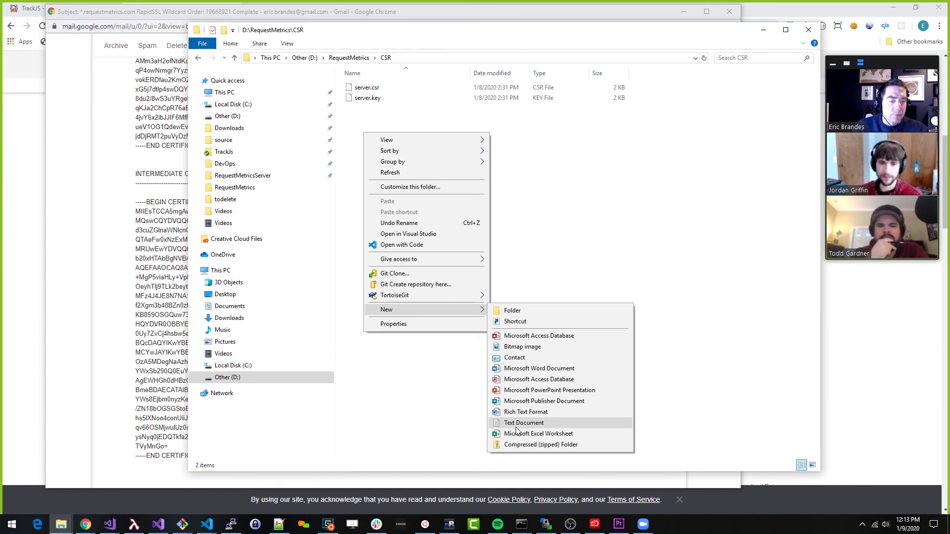
pyautogui.click(516, 425)
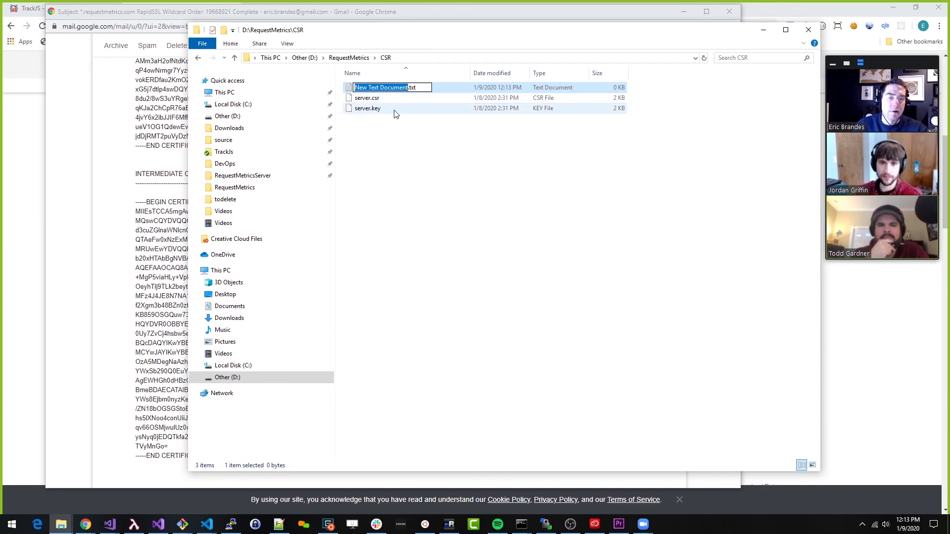
pyautogui.write('request-m')
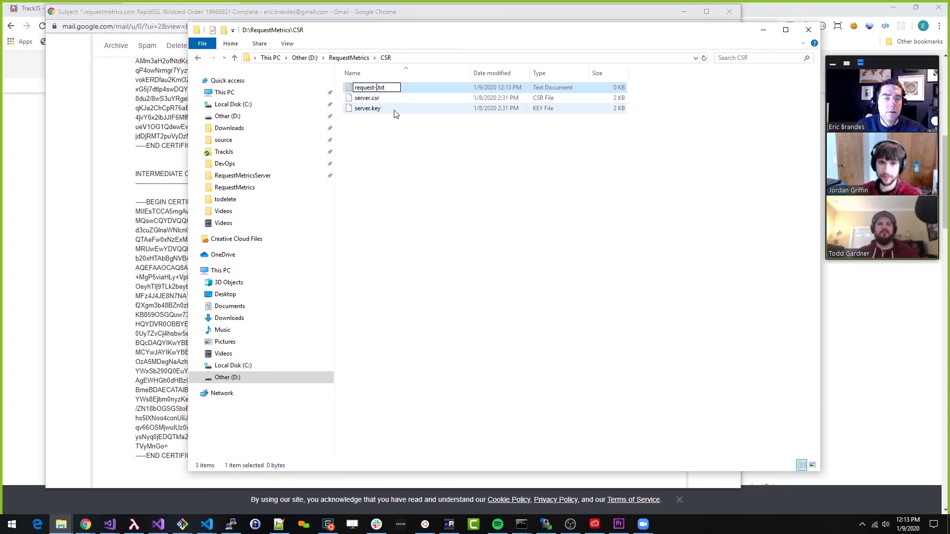
pyautogui.write('etrics')
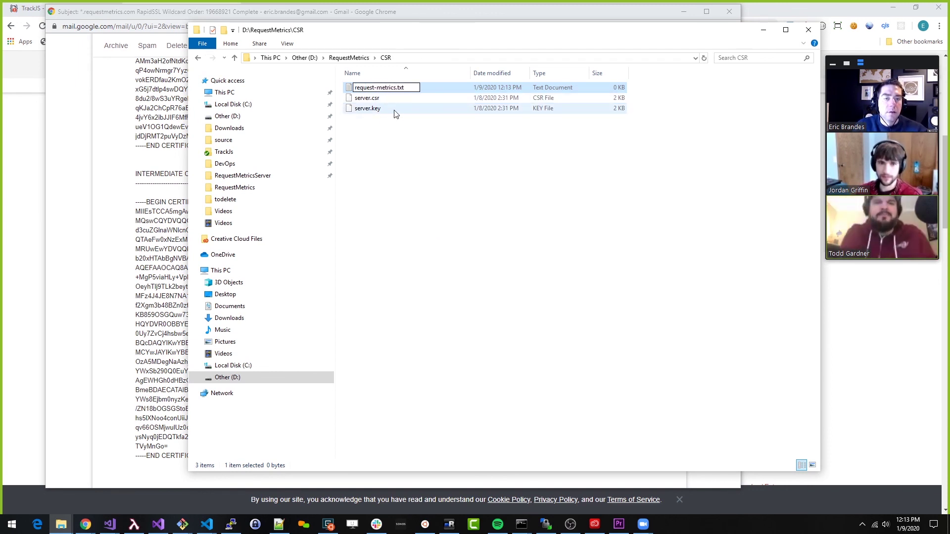
pyautogui.press('BackSpace')
pyautogui.press('BackSpace')
pyautogui.press('BackSpace')
pyautogui.press('BackSpace')
pyautogui.press('BackSpace')
pyautogui.press('BackSpace')
pyautogui.press('BackSpace')
pyautogui.press('BackSpace')
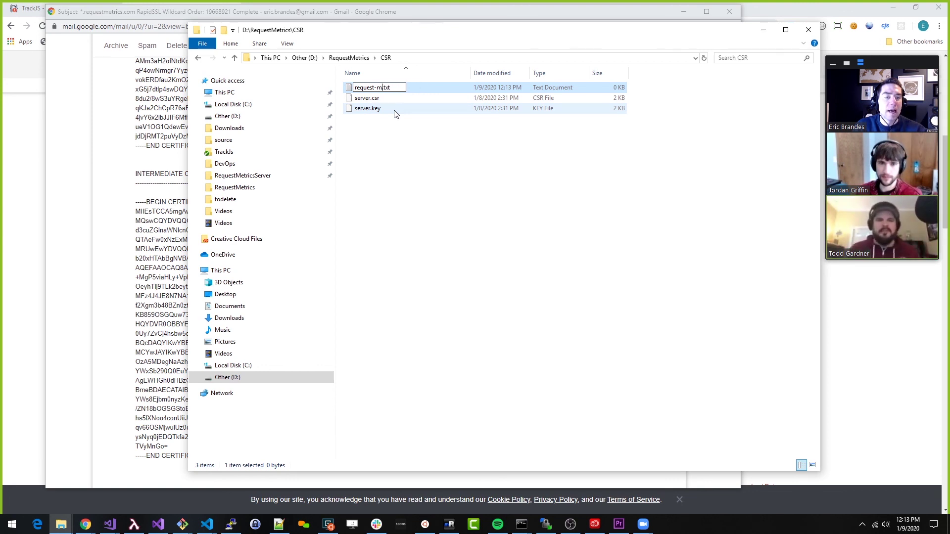
pyautogui.write('metrics.com')
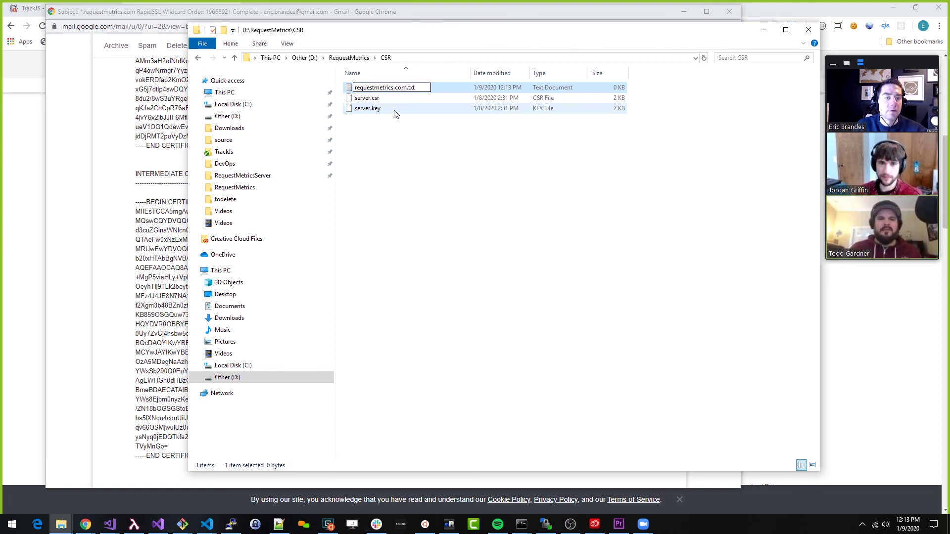
pyautogui.press('BackSpace')
pyautogui.press('Delete')
pyautogui.press('Delete')
pyautogui.write('pem')
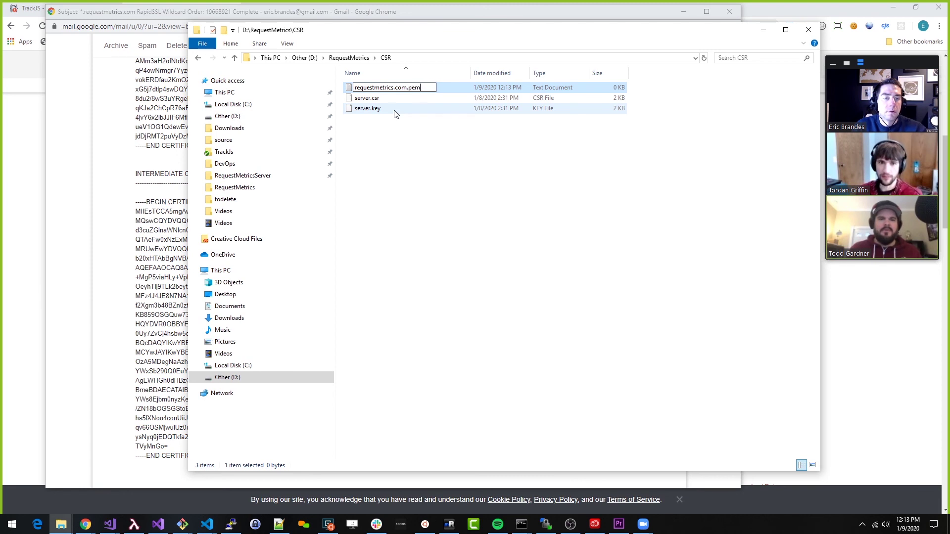
pyautogui.press('Return')
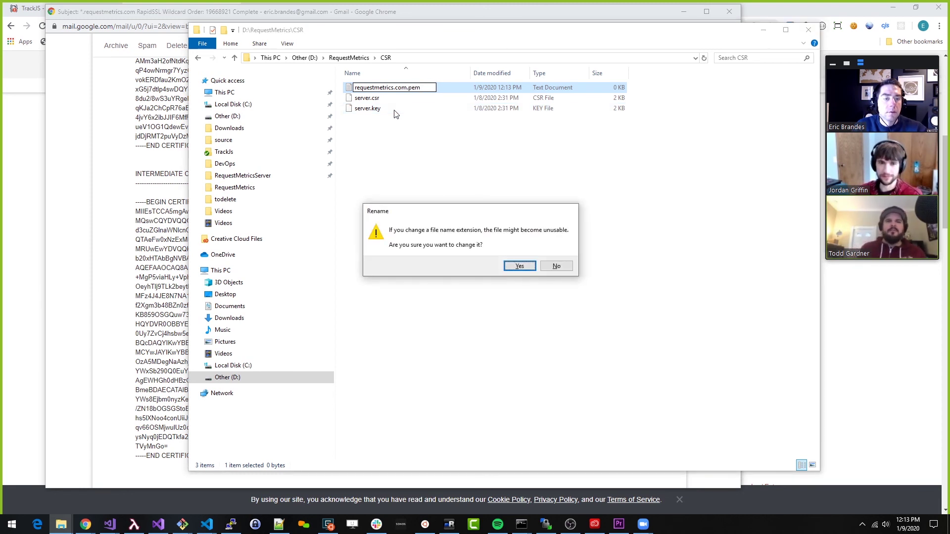
pyautogui.press('Return')
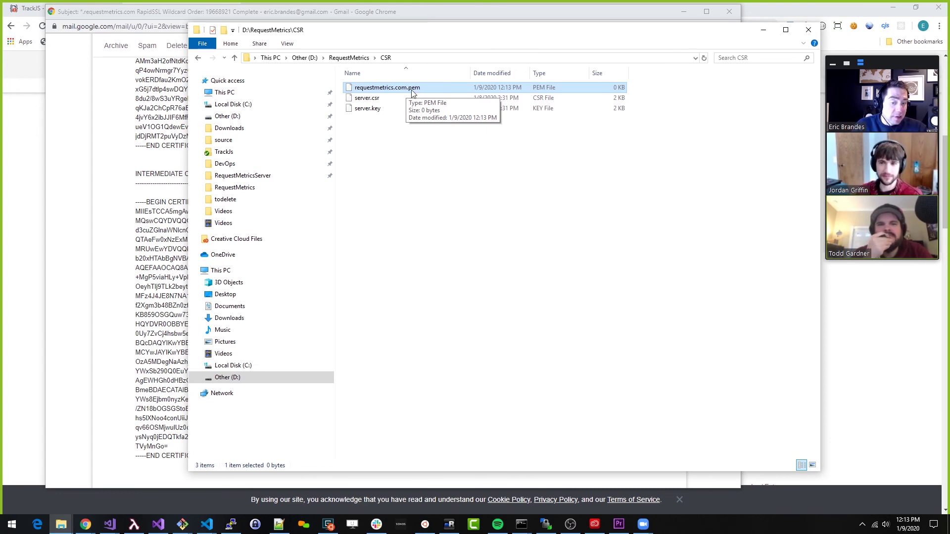
pyautogui.click(86, 524)
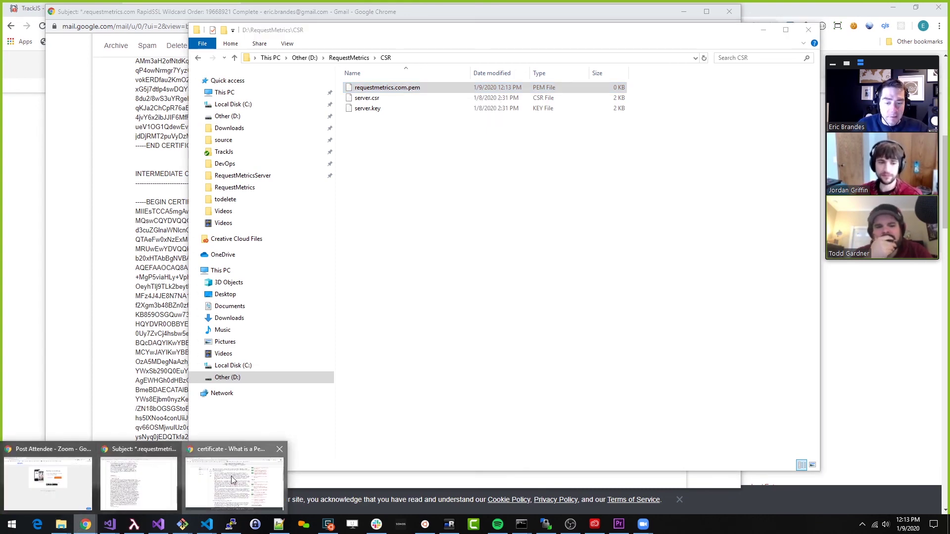
# Bring up the Server Fault PEM answer and highlight its .pem and .csr entries
pyautogui.click(233, 480)
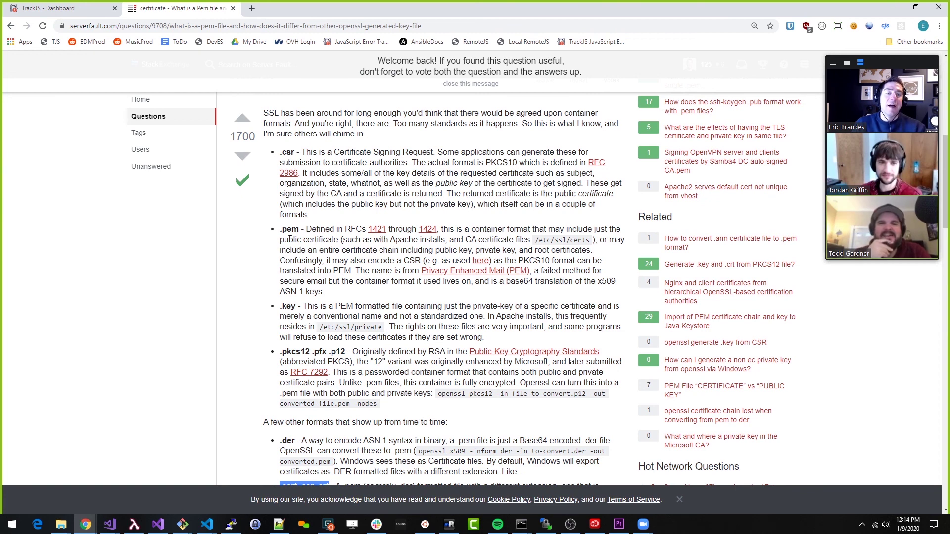
pyautogui.moveTo(280, 229); pyautogui.dragTo(301, 229)
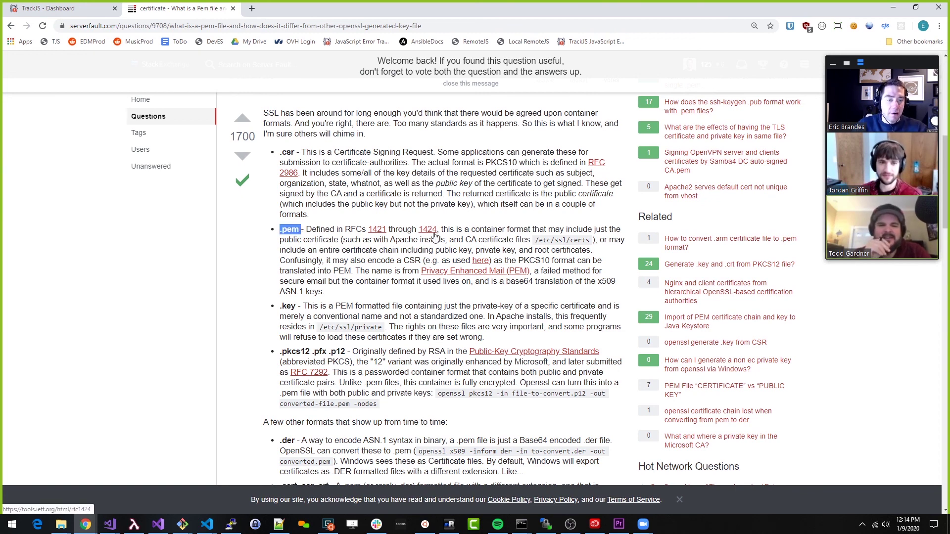
pyautogui.click(283, 232)
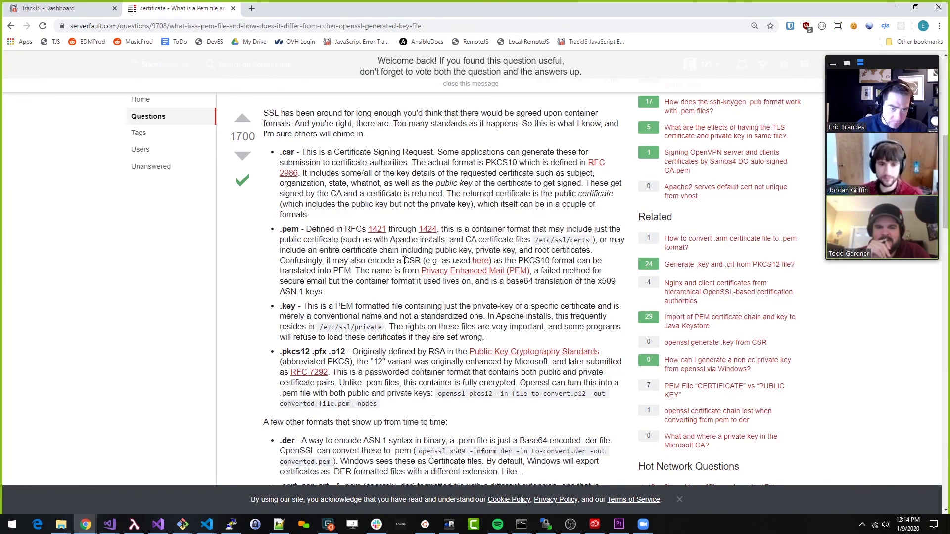
pyautogui.moveTo(281, 153)
pyautogui.mouseDown()
pyautogui.moveTo(311, 154)
pyautogui.moveTo(297, 153)
pyautogui.mouseUp()
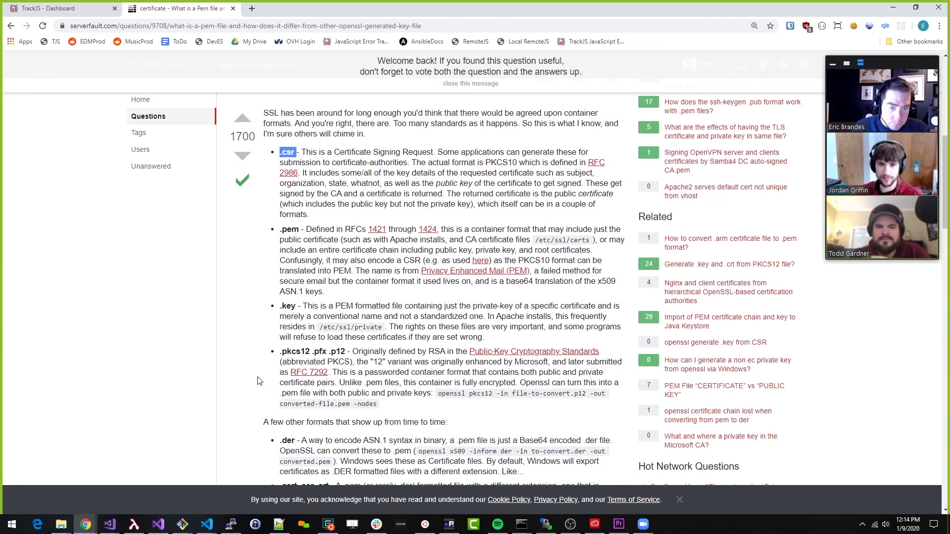
pyautogui.moveTo(69, 527)
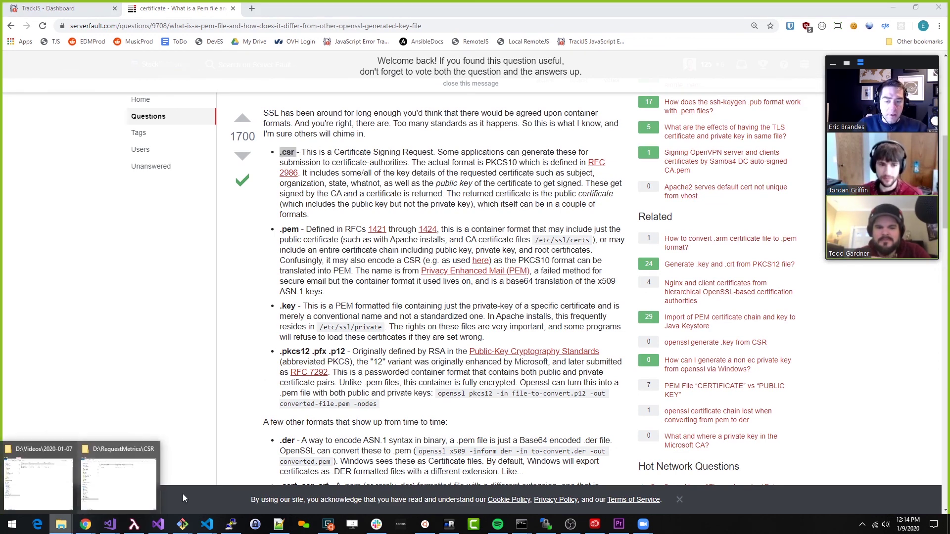
pyautogui.click(126, 467)
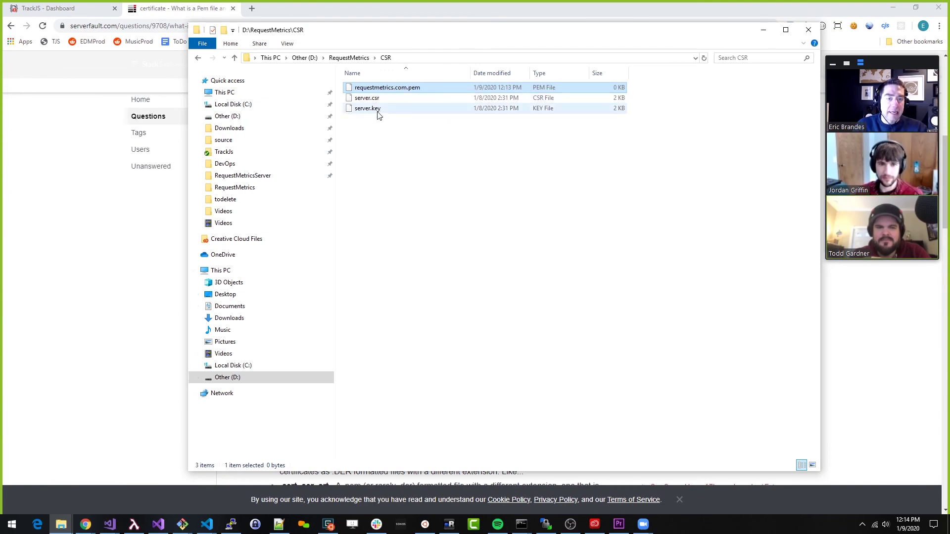
pyautogui.hotkey('alt', 'Tab')
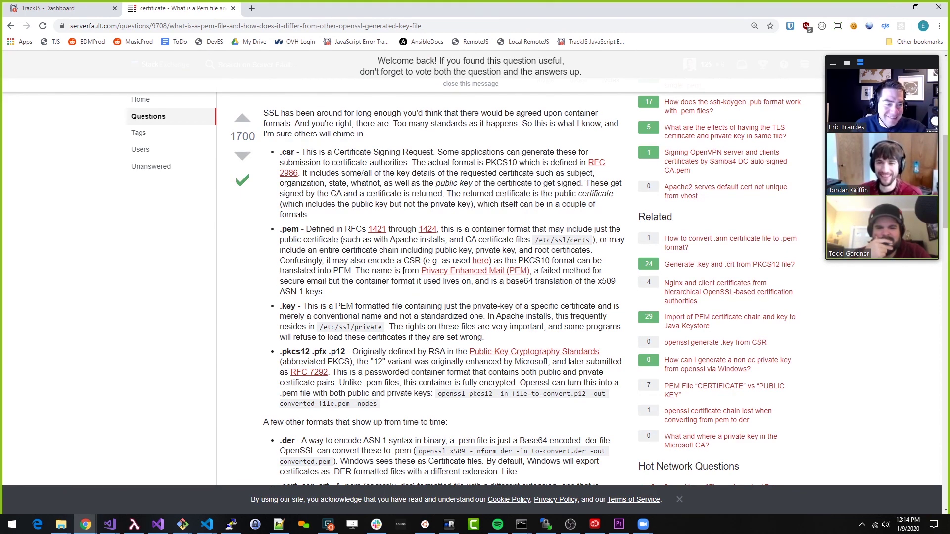
# Highlight the .cert .cer .crt and .der extension entries further down the answer
pyautogui.scroll(-2, 404, 271)
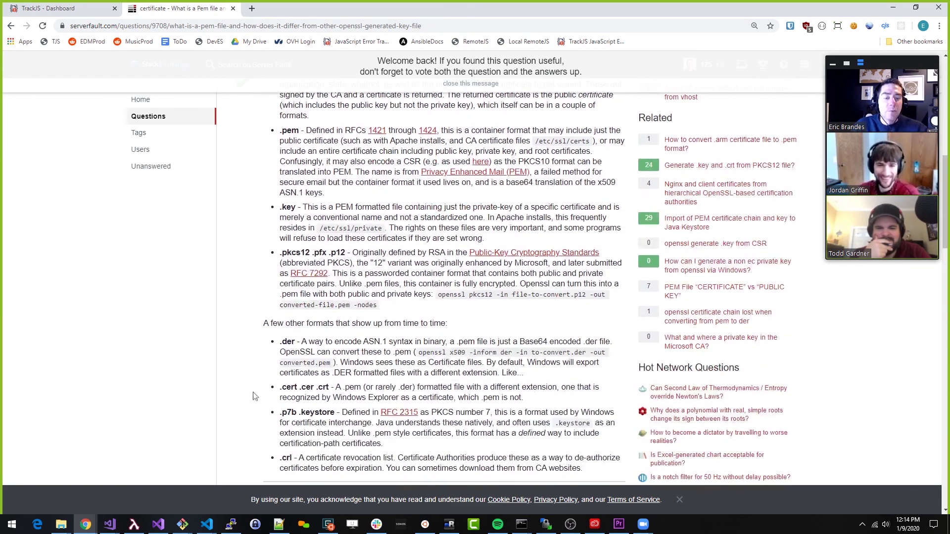
pyautogui.moveTo(279, 390); pyautogui.dragTo(332, 387)
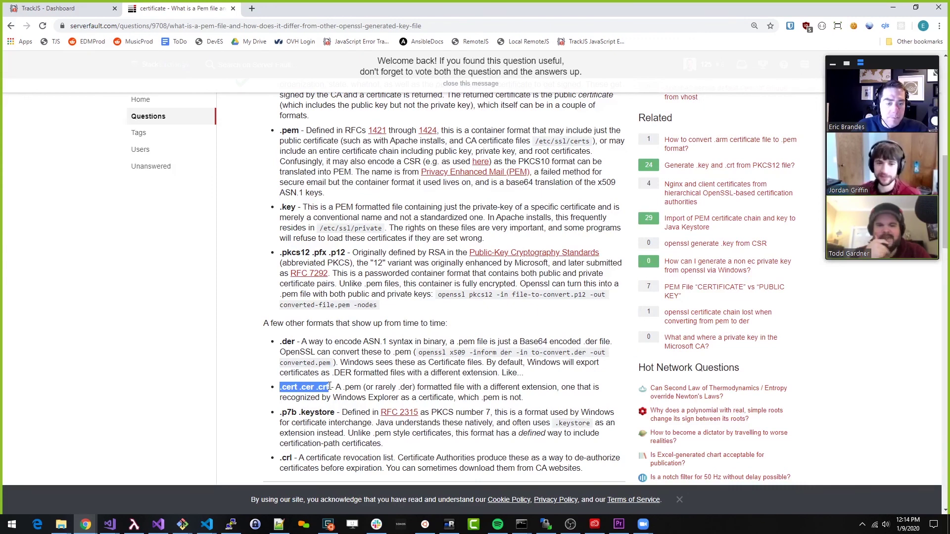
pyautogui.moveTo(398, 388); pyautogui.dragTo(410, 388)
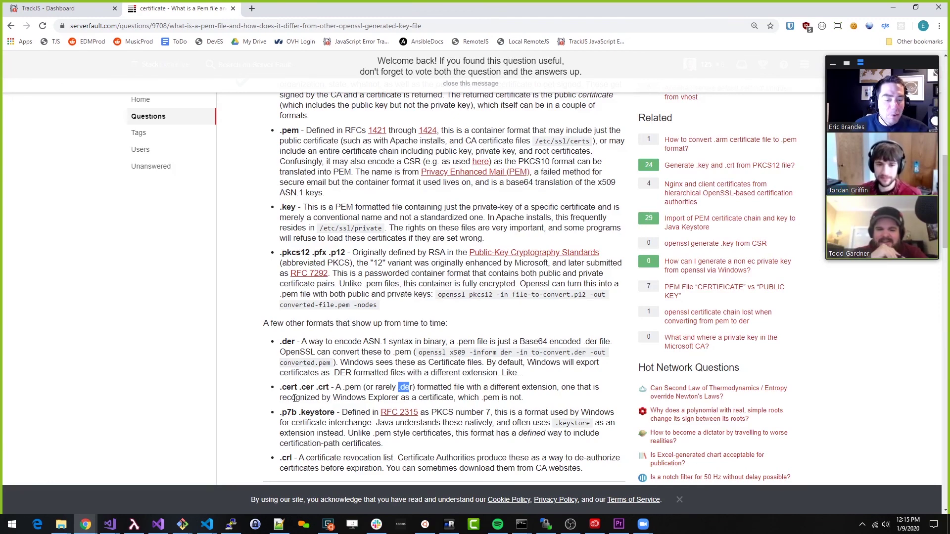
pyautogui.moveTo(281, 388); pyautogui.dragTo(325, 389)
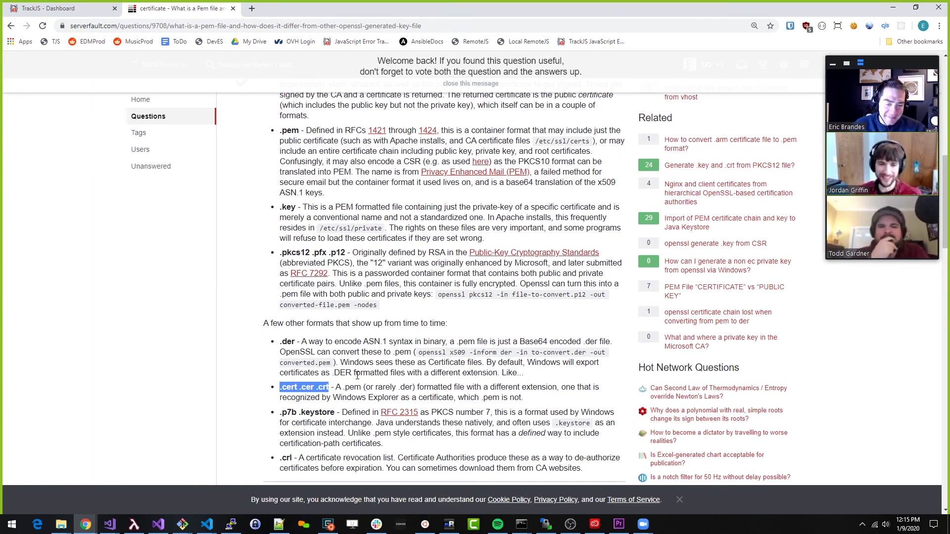
pyautogui.click(360, 383)
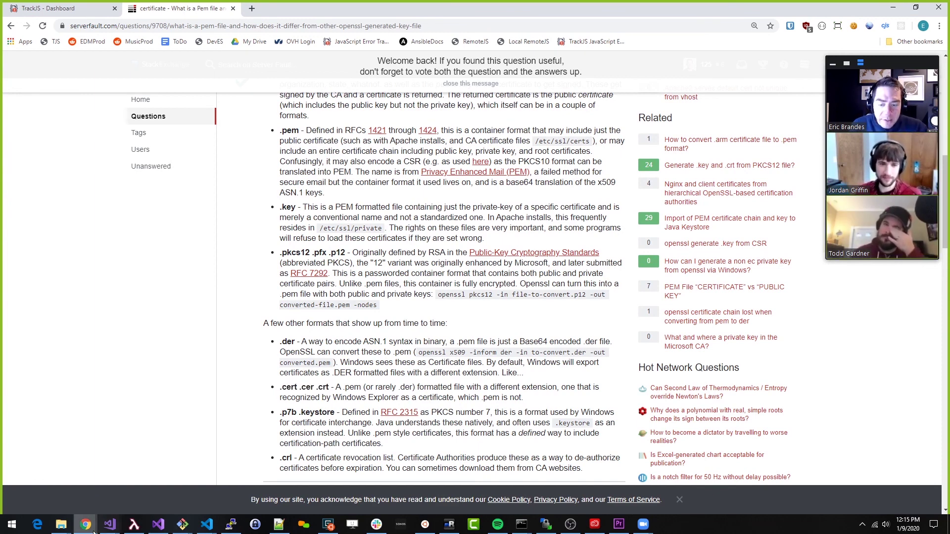
# Select the full web server certificate block in the RapidSSL order email
pyautogui.moveTo(86, 525)
pyautogui.click(165, 504)
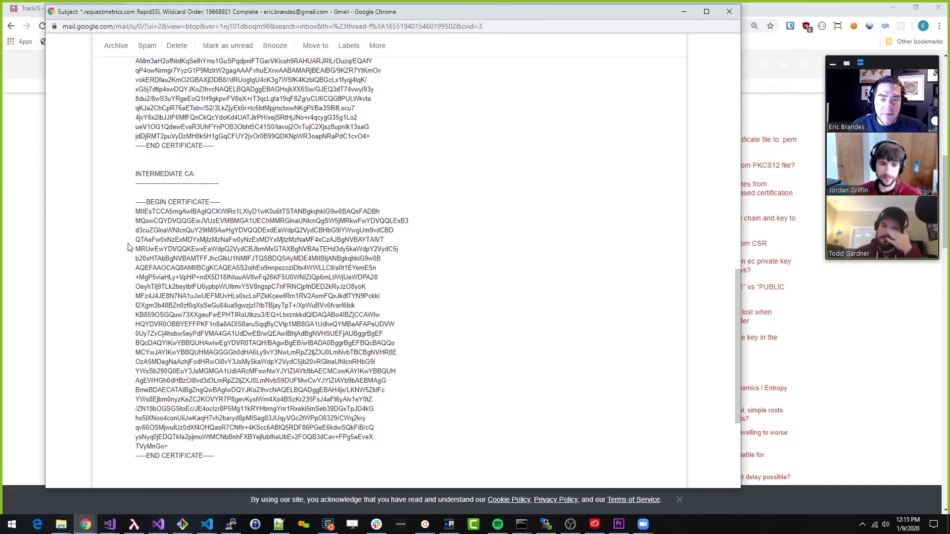
pyautogui.scroll(7, 128, 247)
pyautogui.scroll(-1, 138, 141)
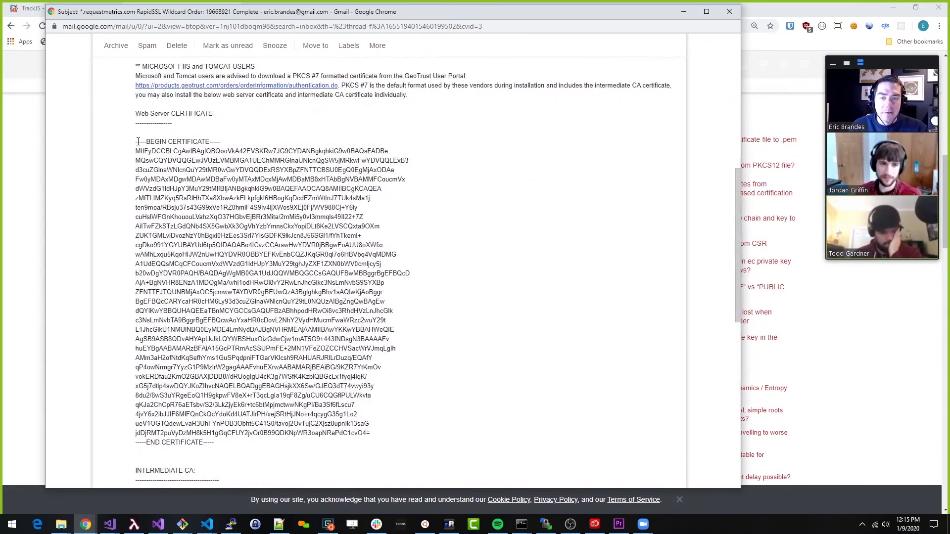
pyautogui.moveTo(138, 142); pyautogui.dragTo(218, 482)
pyautogui.click(186, 270)
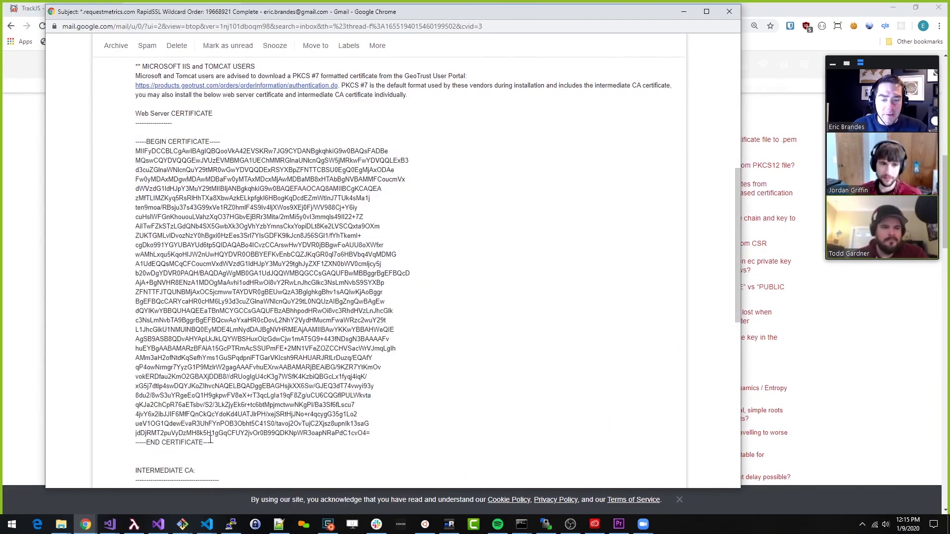
pyautogui.moveTo(213, 442); pyautogui.dragTo(135, 142)
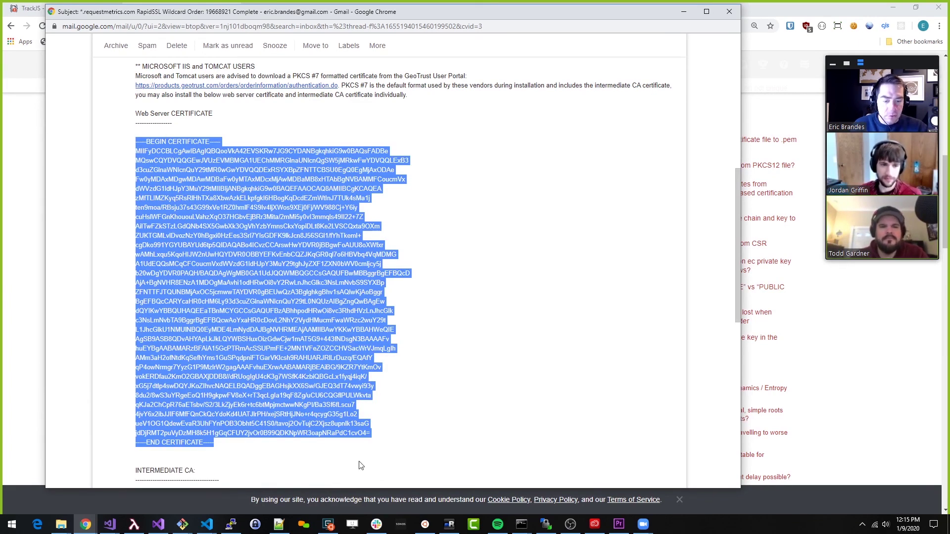
# Open requestmetrics.com.pem in Notepad++ and paste in the web server certificate
pyautogui.click(278, 524)
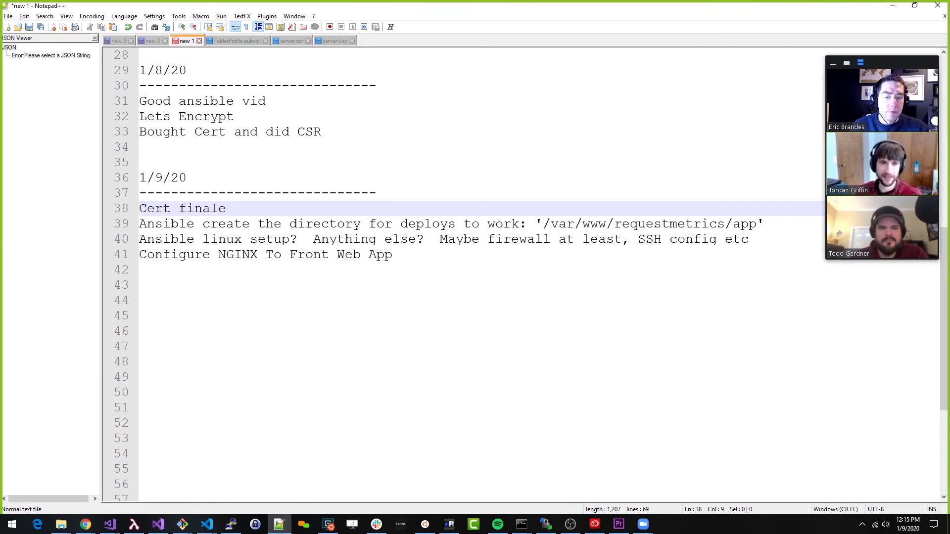
pyautogui.moveTo(61, 524)
pyautogui.click(140, 479)
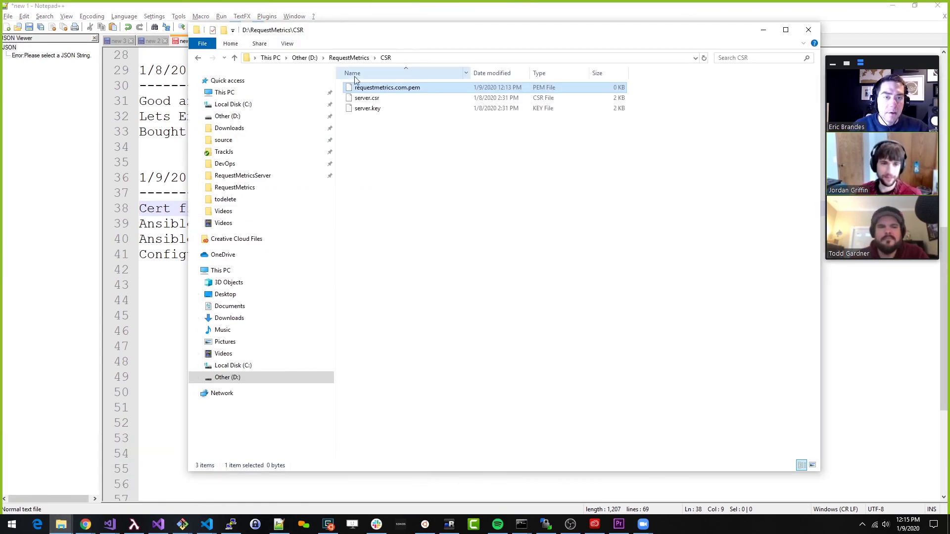
pyautogui.rightClick(375, 90)
pyautogui.click(401, 142)
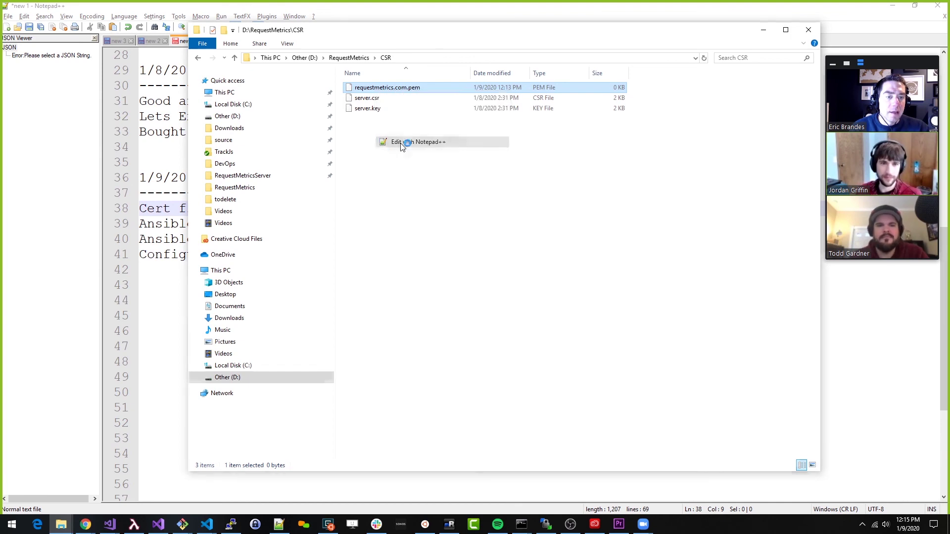
pyautogui.hotkey('ctrl', 'v')
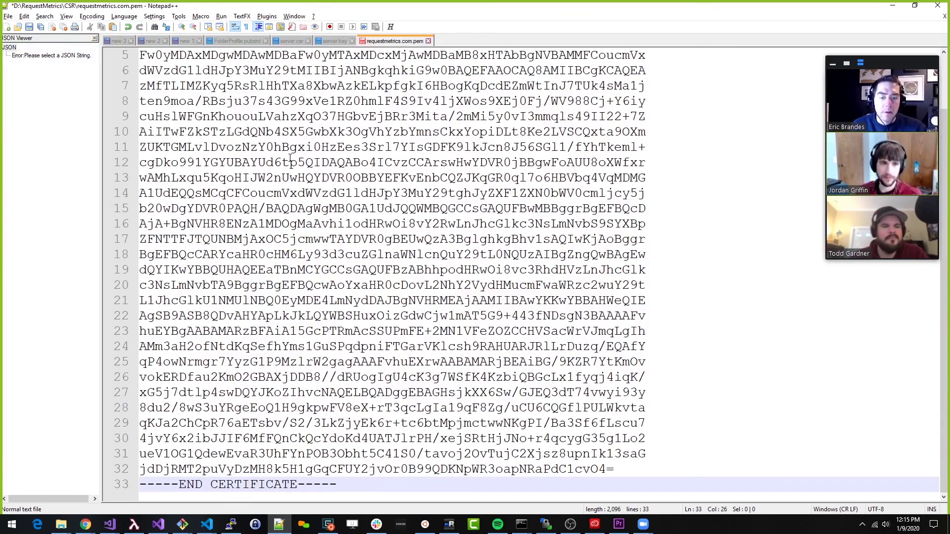
pyautogui.scroll(2, 257, 188)
pyautogui.scroll(-2, 232, 212)
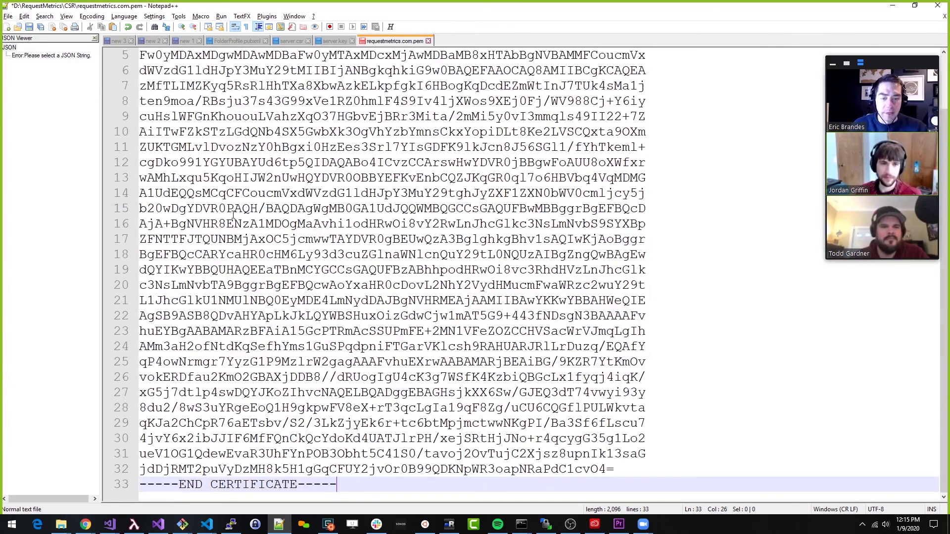
# Copy the intermediate CA certificate from the email, paste it below, and save the .pem file
pyautogui.hotkey('alt', 'Tab')
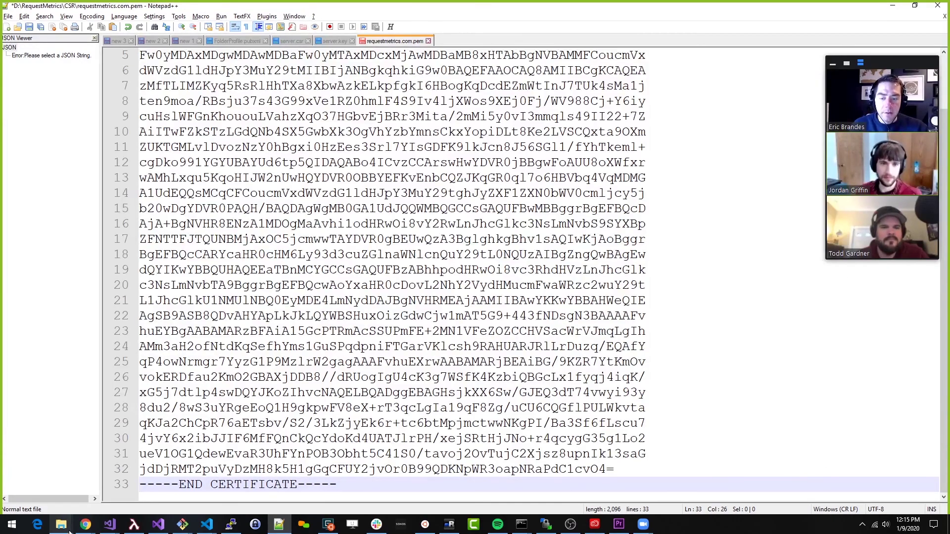
pyautogui.moveTo(85, 525)
pyautogui.click(129, 494)
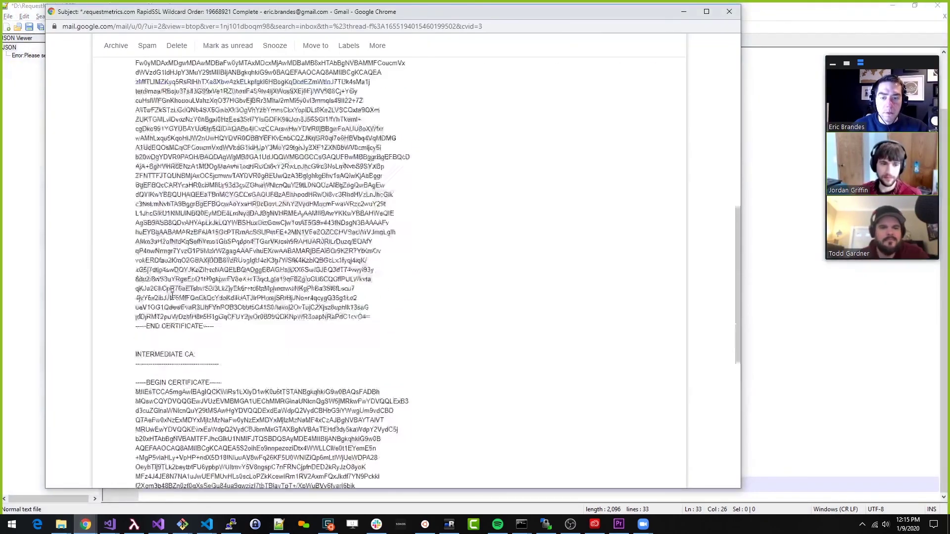
pyautogui.scroll(-4, 172, 295)
pyautogui.moveTo(136, 207); pyautogui.dragTo(354, 460)
pyautogui.hotkey('ctrl', 'c')
pyautogui.hotkey('alt', 'Tab')
pyautogui.hotkey('ctrl', 'v')
pyautogui.scroll(11, 243, 254)
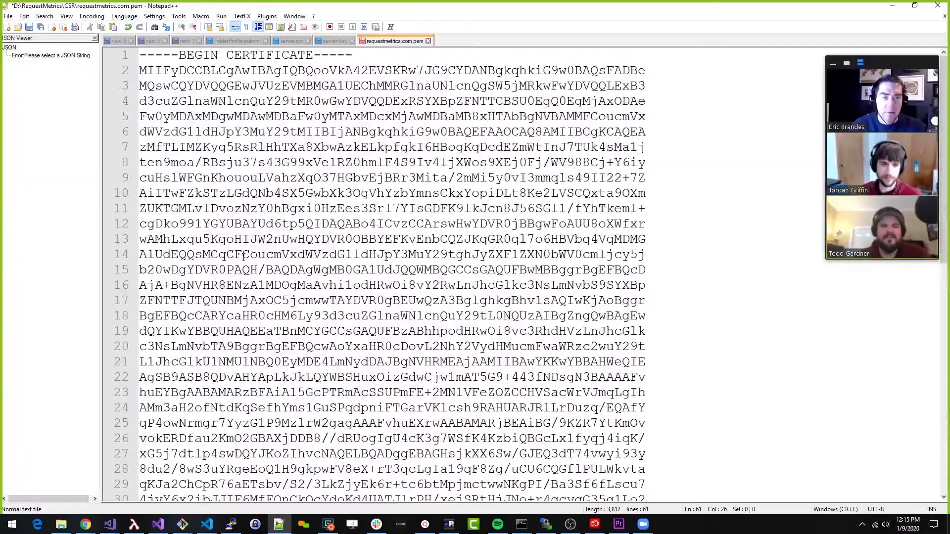
pyautogui.hotkey('ctrl', 's')
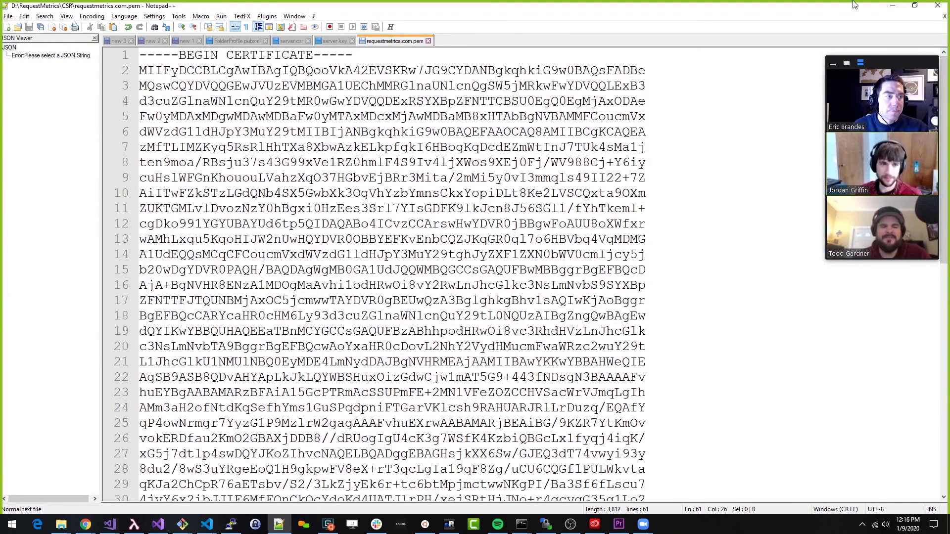
# Minimize Notepad++ and select server.csr in the CSR folder window
pyautogui.click(892, 6)
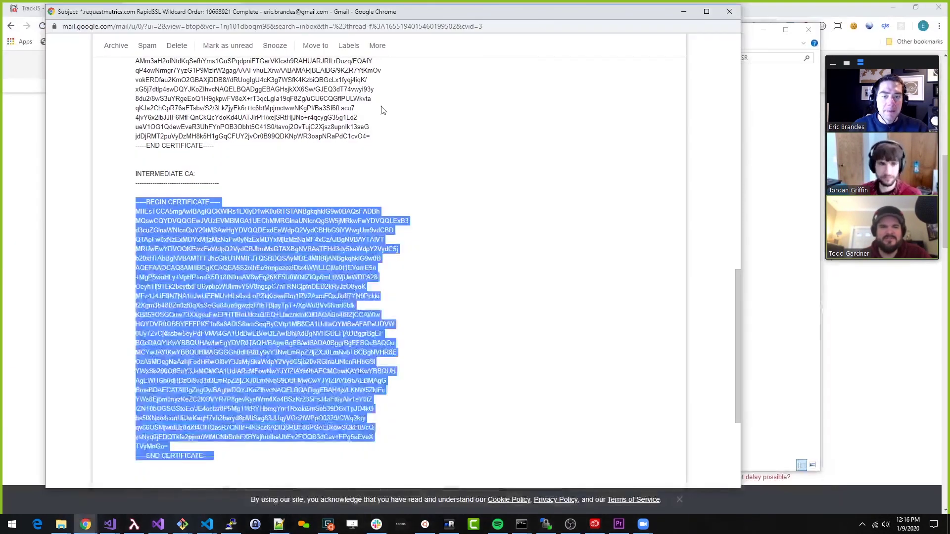
pyautogui.click(61, 524)
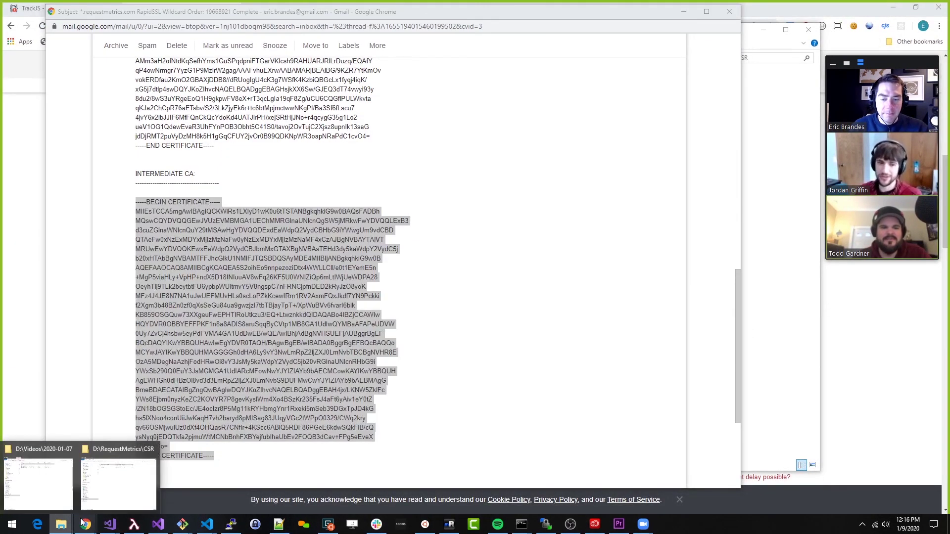
pyautogui.click(118, 484)
pyautogui.click(367, 97)
# Rename server.csr and server.key to requestmetrics.com.csr and requestmetrics.com.key
pyautogui.click(367, 98)
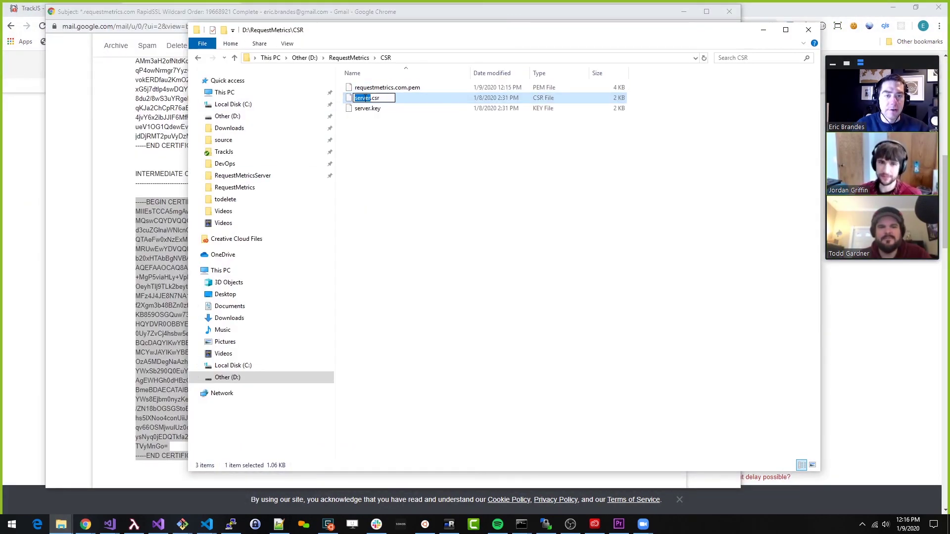
pyautogui.write('request')
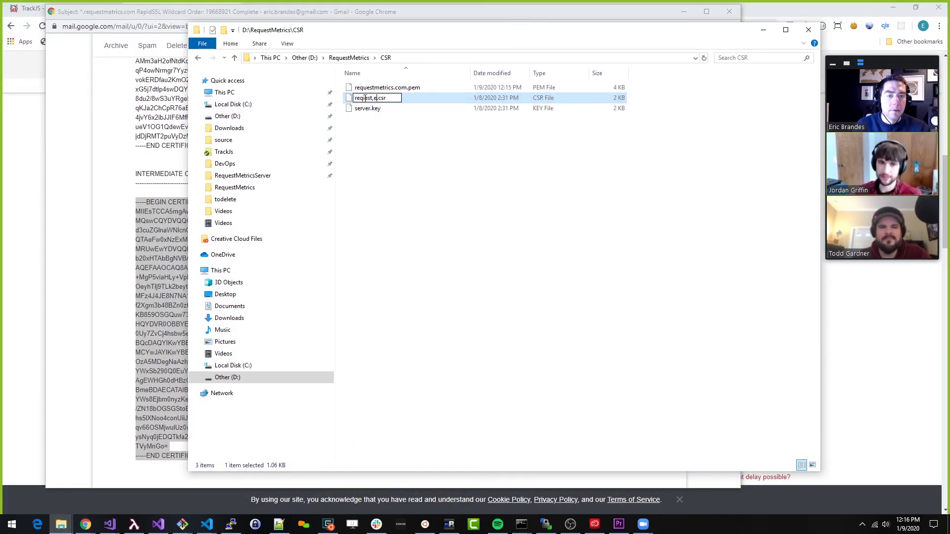
pyautogui.write('metrics.com')
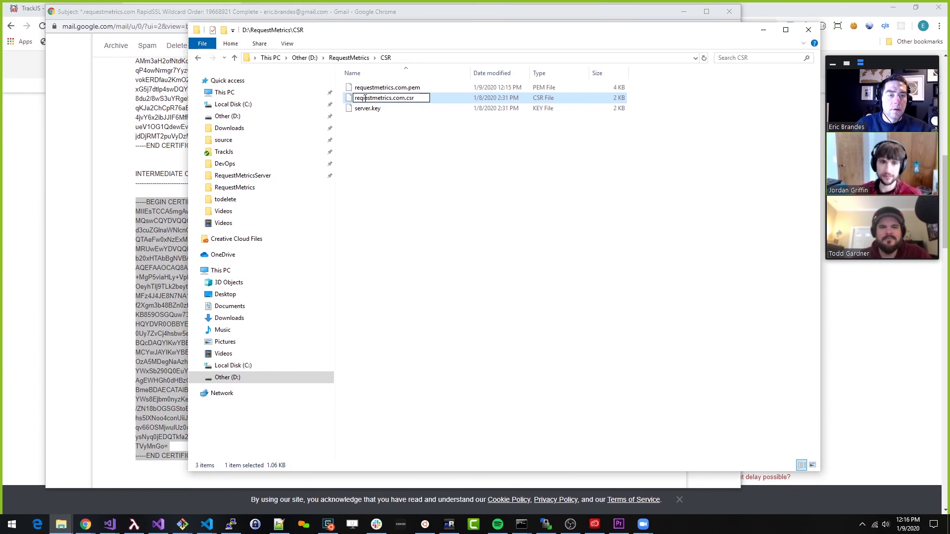
pyautogui.press('Return')
pyautogui.click(366, 108)
pyautogui.press('F2')
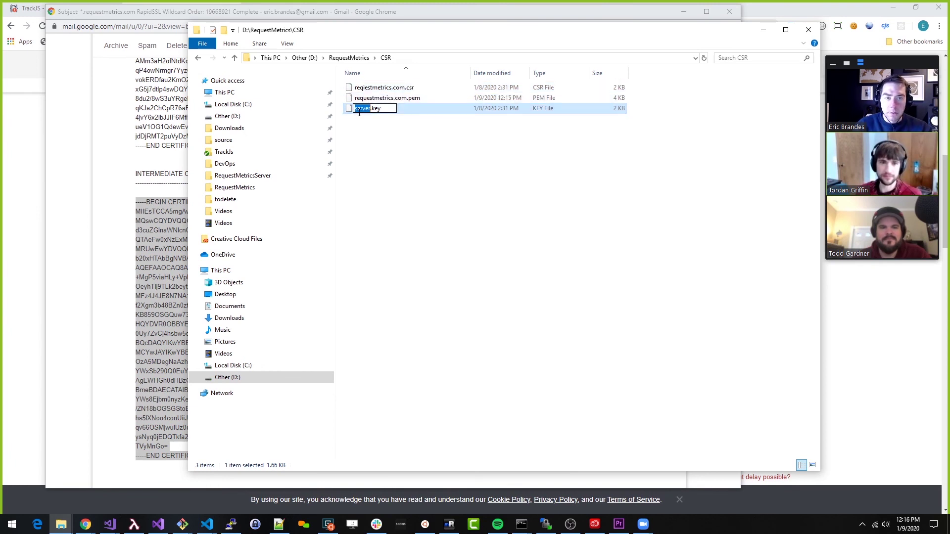
pyautogui.write('re')
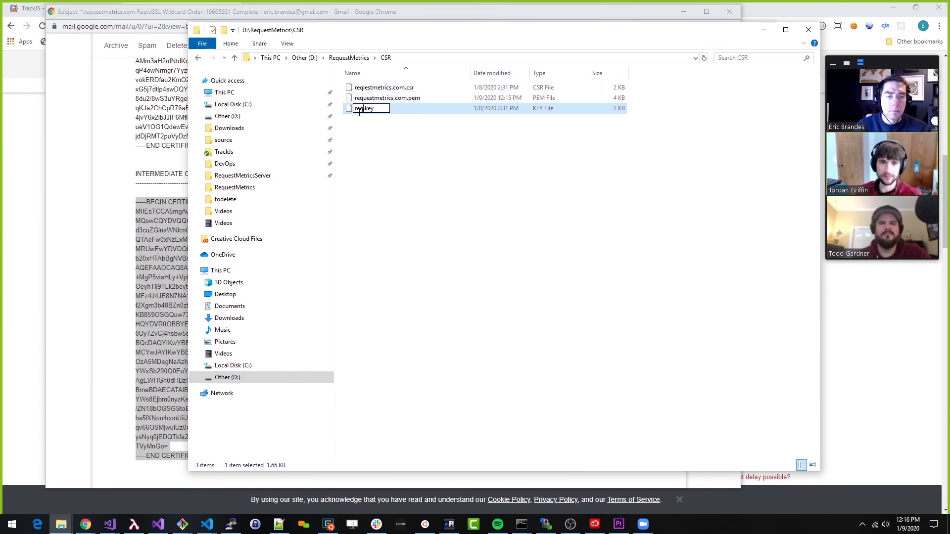
pyautogui.write('questmetric')
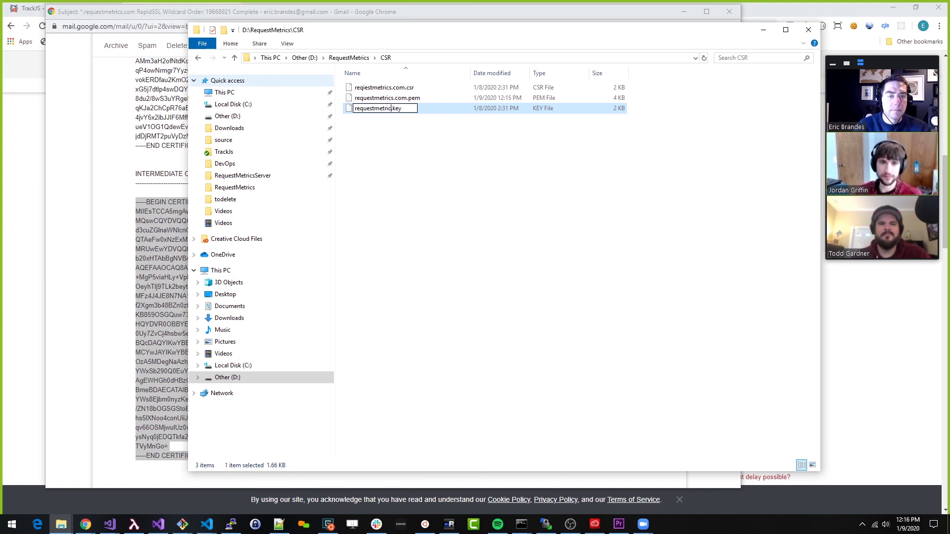
pyautogui.write('s.com')
pyautogui.press('Return')
# Fix the misspelled reqiestmetrics.com.csr to requestmetrics.com.csr
pyautogui.click(400, 171)
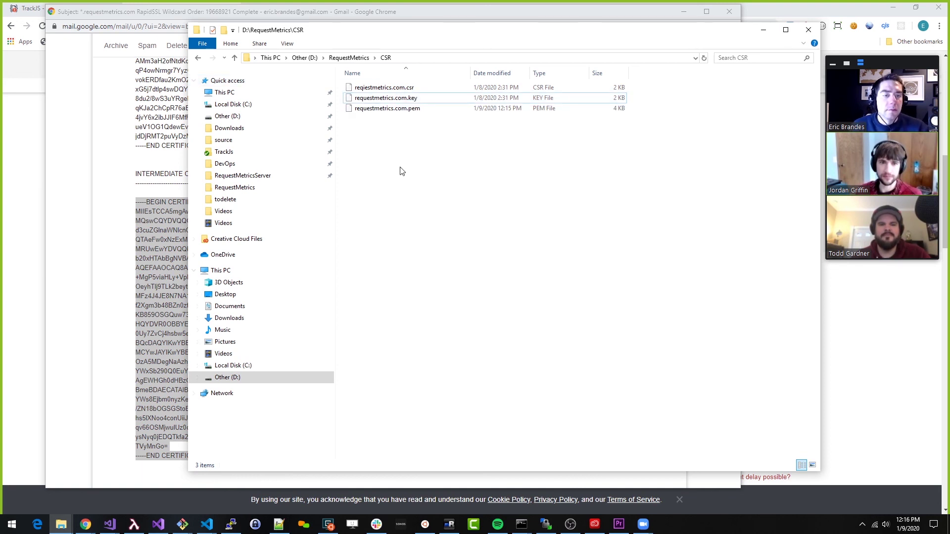
pyautogui.click(371, 87)
pyautogui.click(371, 87)
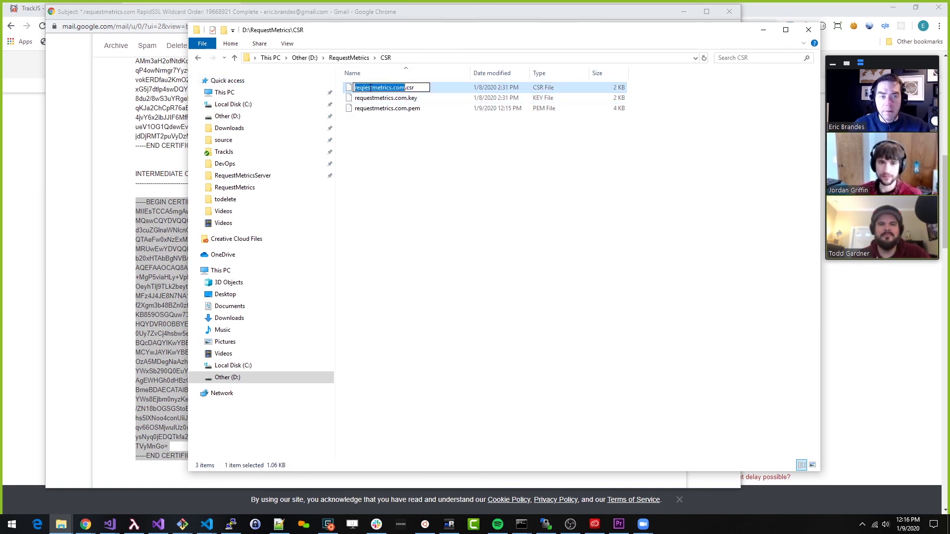
pyautogui.press('Home')
pyautogui.press('Delete')
pyautogui.write('u')
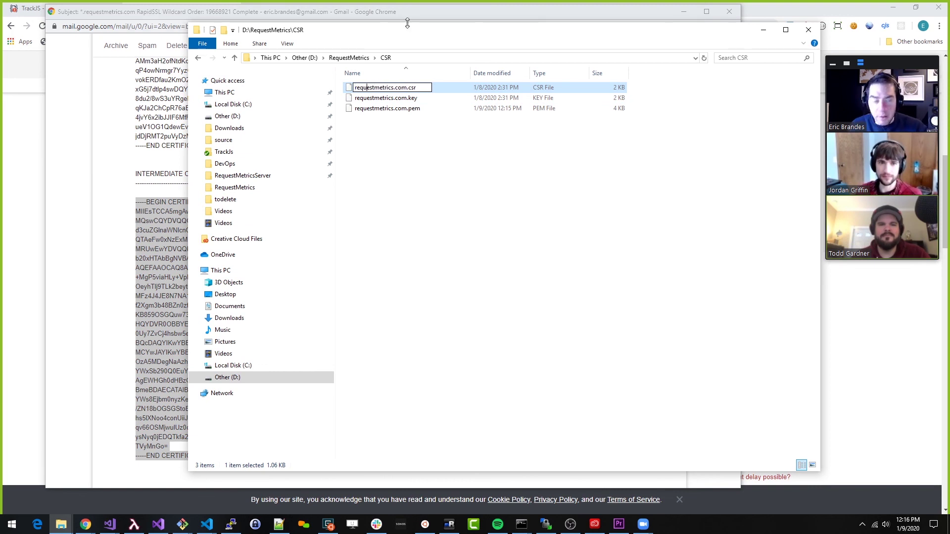
pyautogui.press('Return')
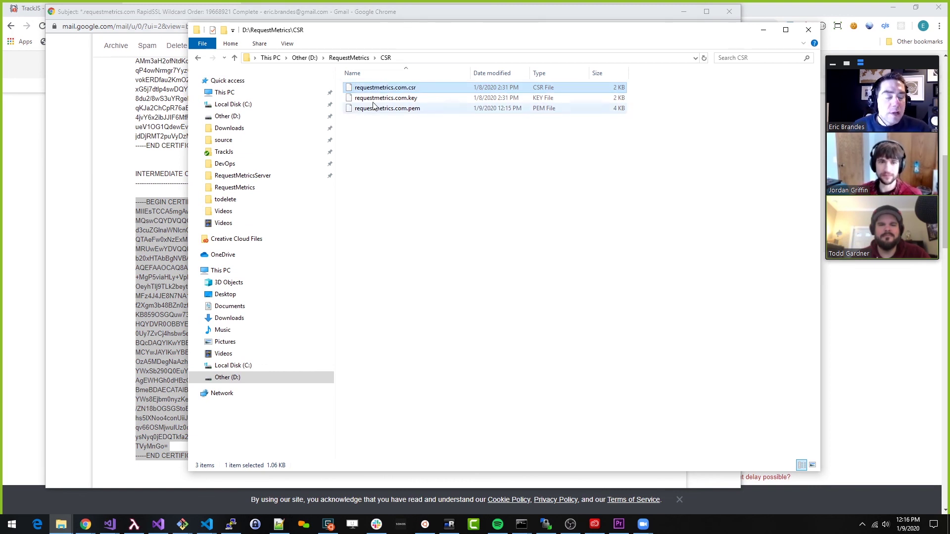